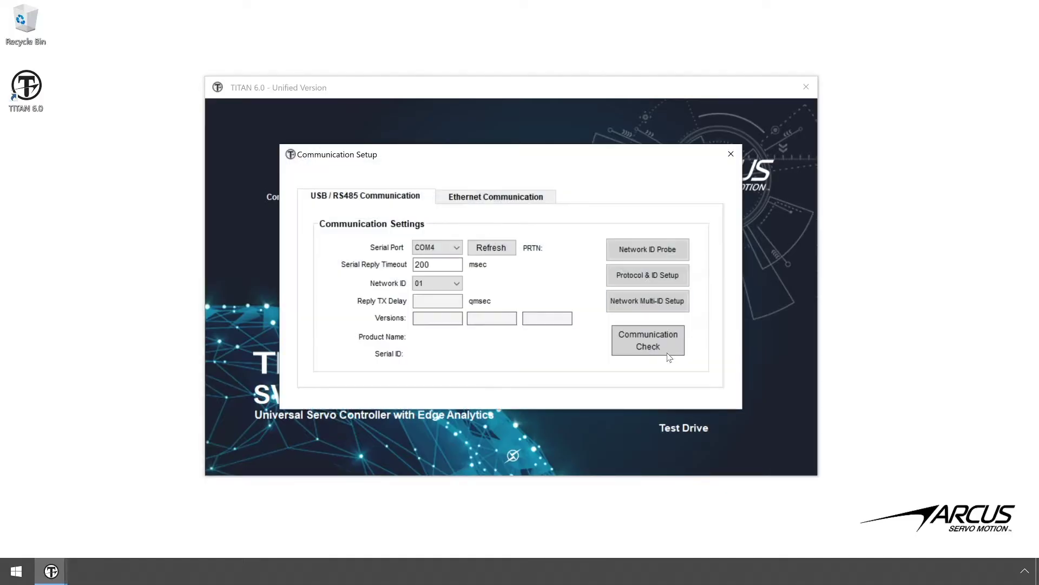
Run a communication check with the controller on COM4 and close the communication setup
click(654, 343)
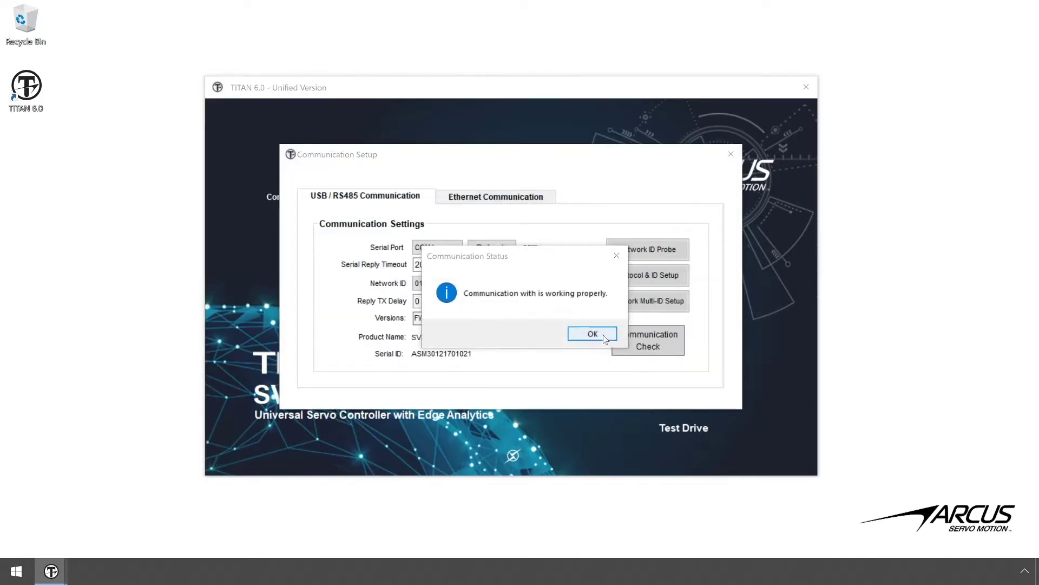
click(592, 332)
click(731, 154)
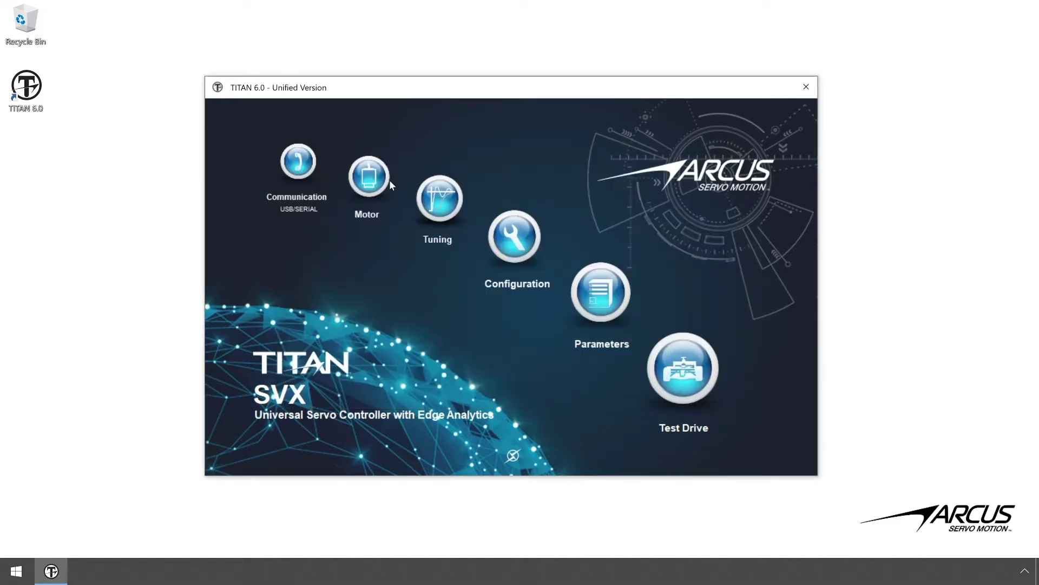
Launch the Motor Setup Wizard from the motor parameters, consent to the risks, and continue with the new motor setup without a factory reset
click(362, 174)
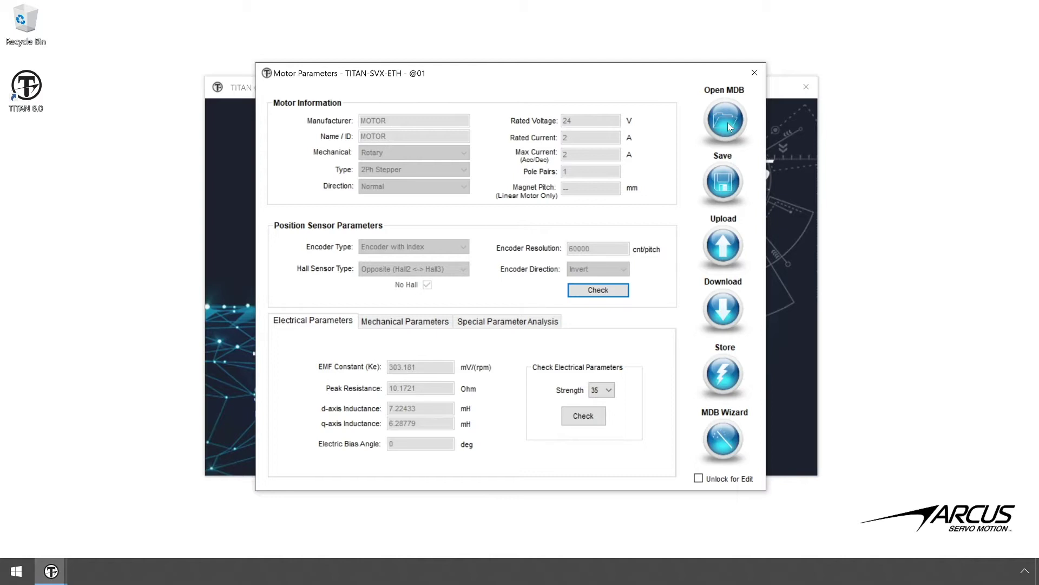
click(719, 434)
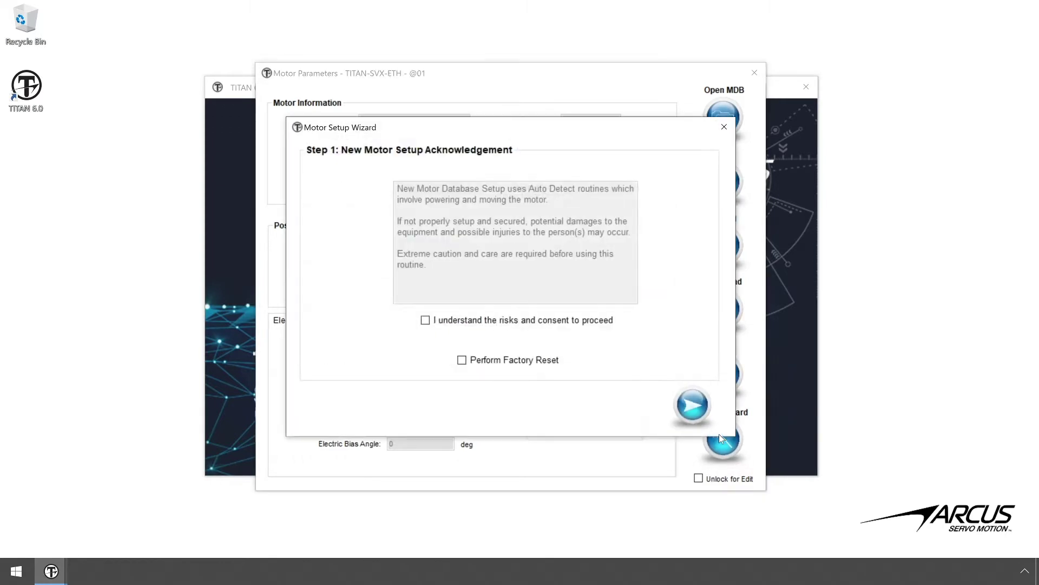
click(449, 321)
click(698, 408)
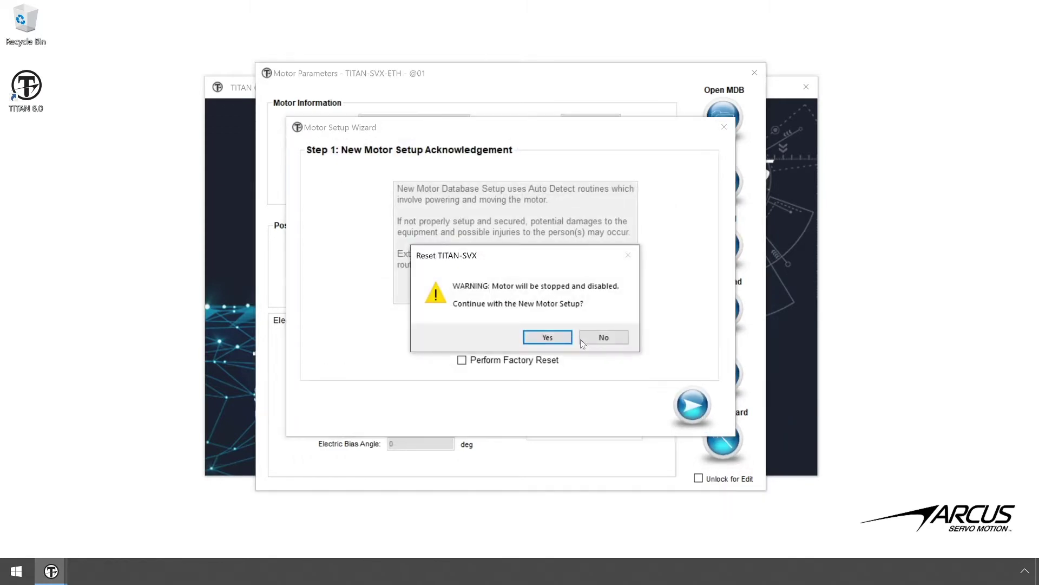
click(543, 335)
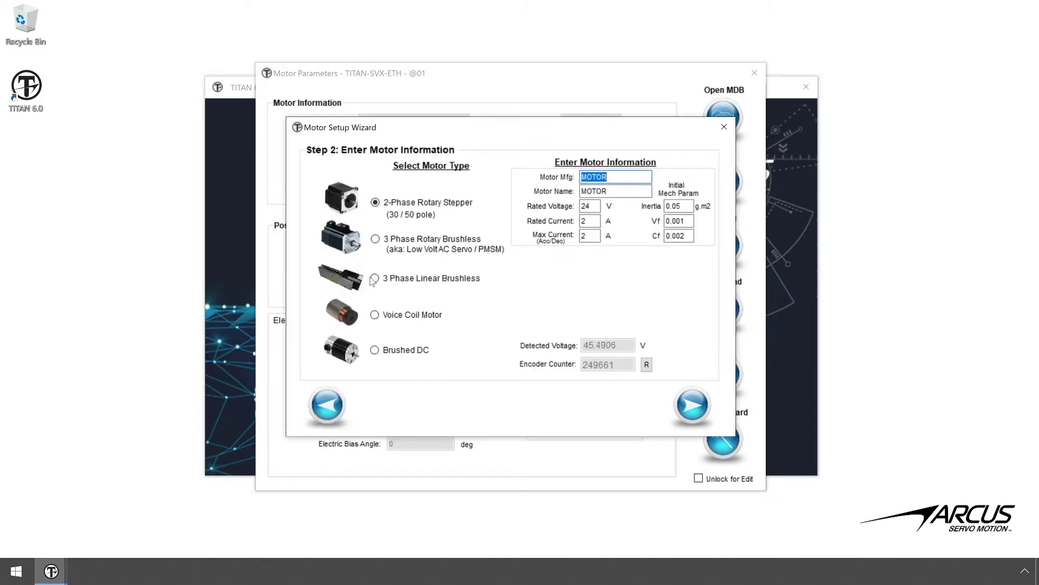
Choose 3 Phase Linear Brushless as the motor type, with manufacturer ARCUS and motor name LM60
click(374, 277)
click(615, 176)
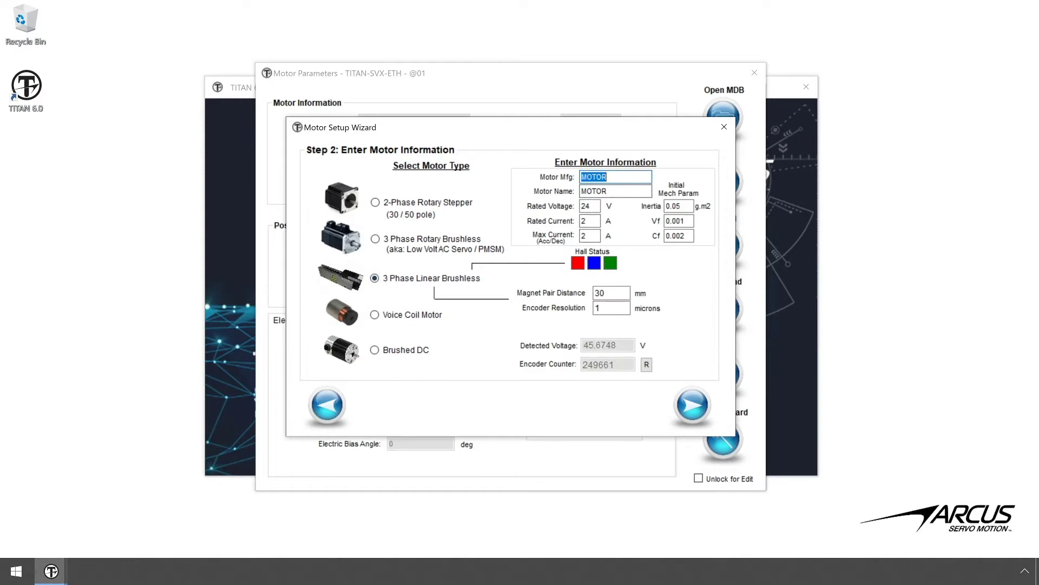
text(ARCUS)
key(Tab)
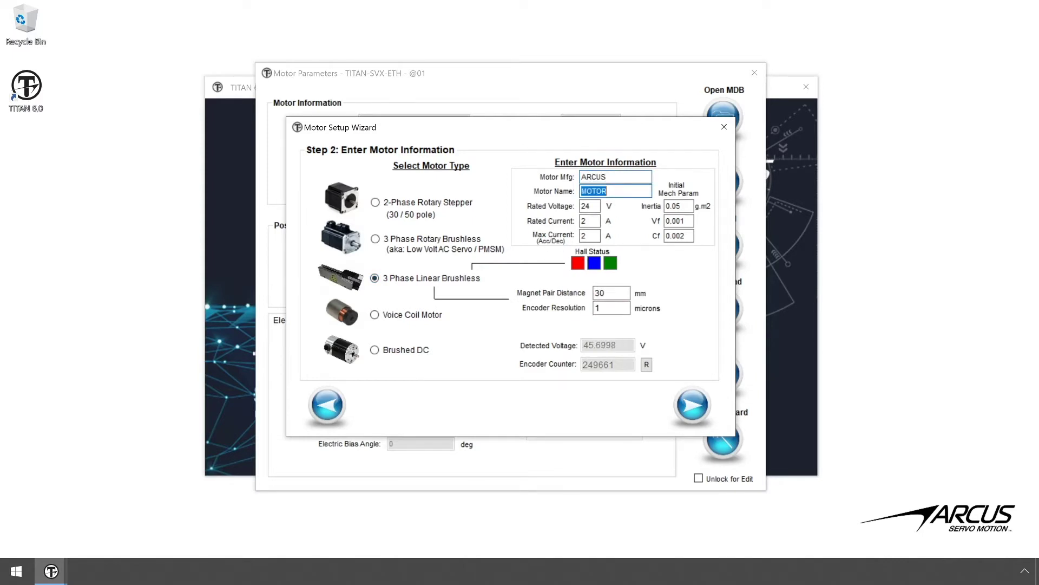
text(LM60)
key(Tab)
Set rated voltage to 48 V, rated and maximum current to 3 A, and magnet pair distance to 60 mm, then proceed without a Hall sensor
drag(594, 206, 568, 208)
text(4)
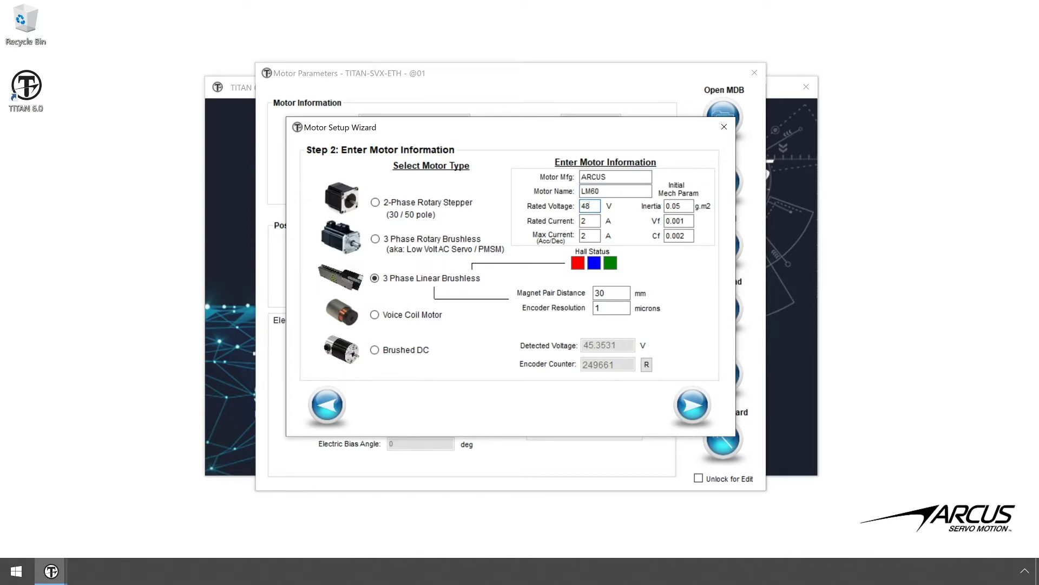
key(Tab)
text(3)
key(Tab)
text(3)
key(Tab)
text(60)
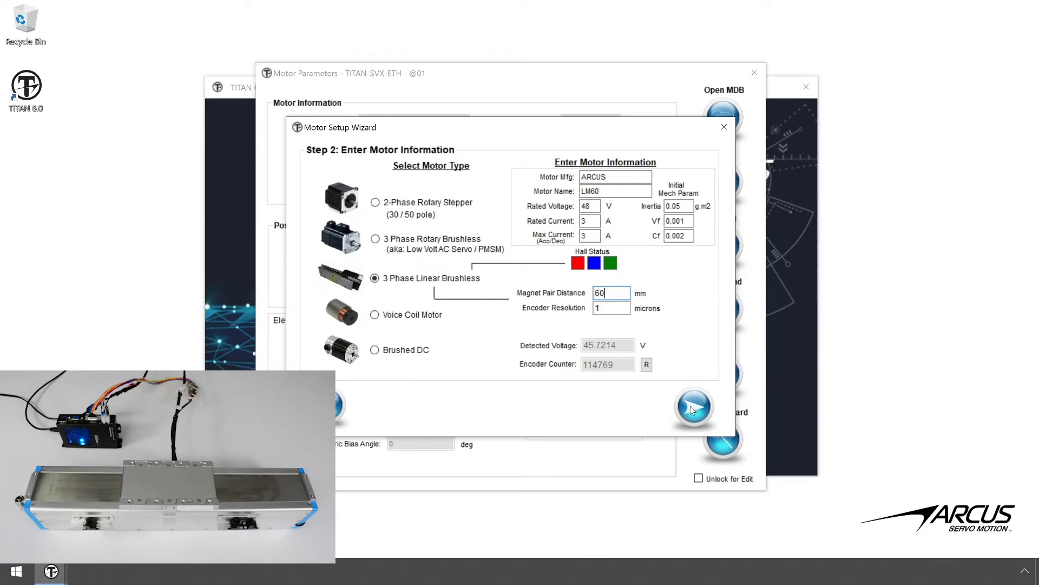
click(692, 408)
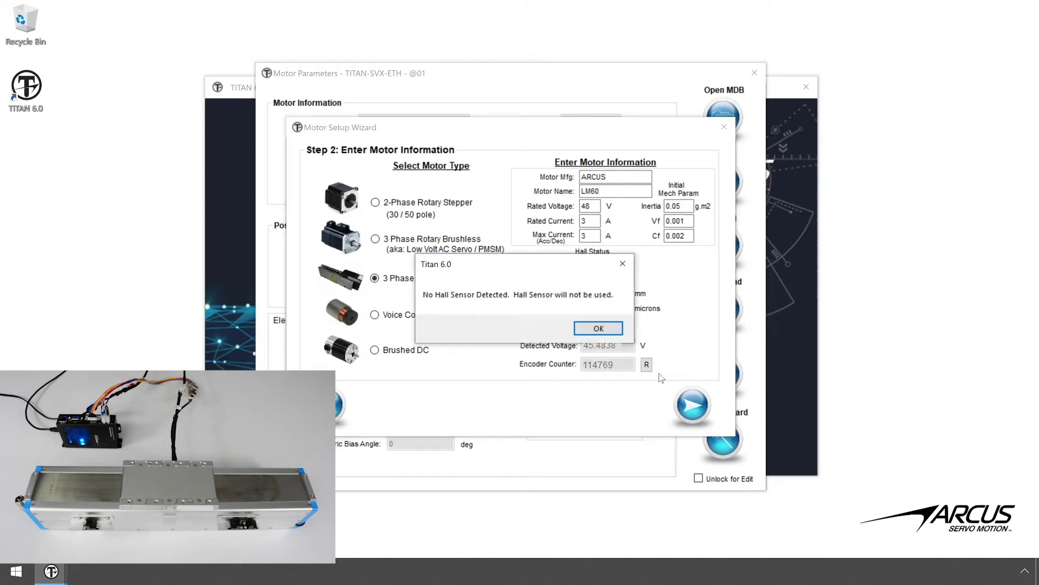
click(606, 329)
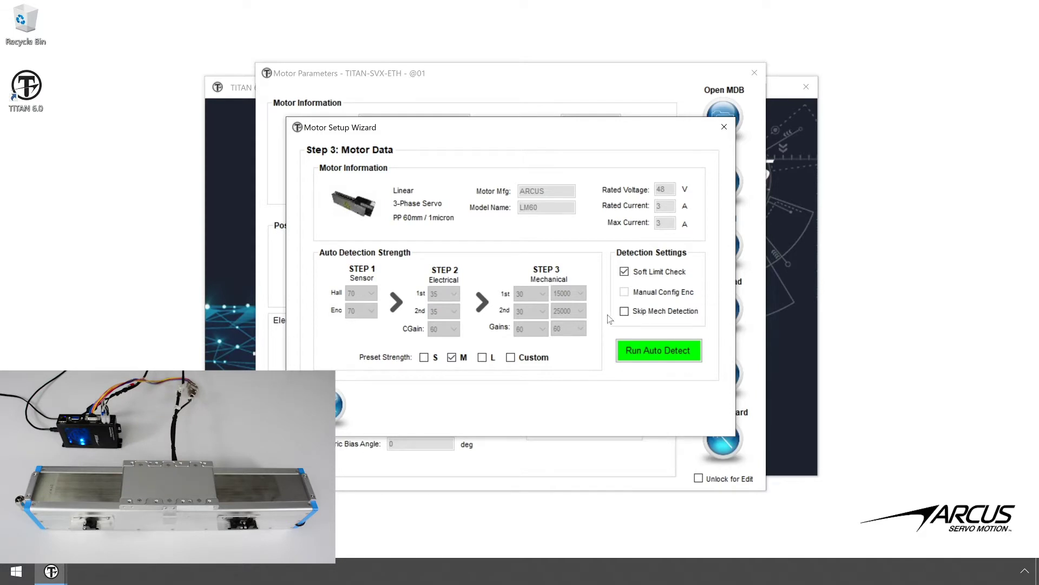
Turn off Soft Limit Check, enable Skip Mech Detection, and start the motor auto detection, confirming its prompts
click(624, 272)
click(625, 311)
click(666, 354)
click(589, 344)
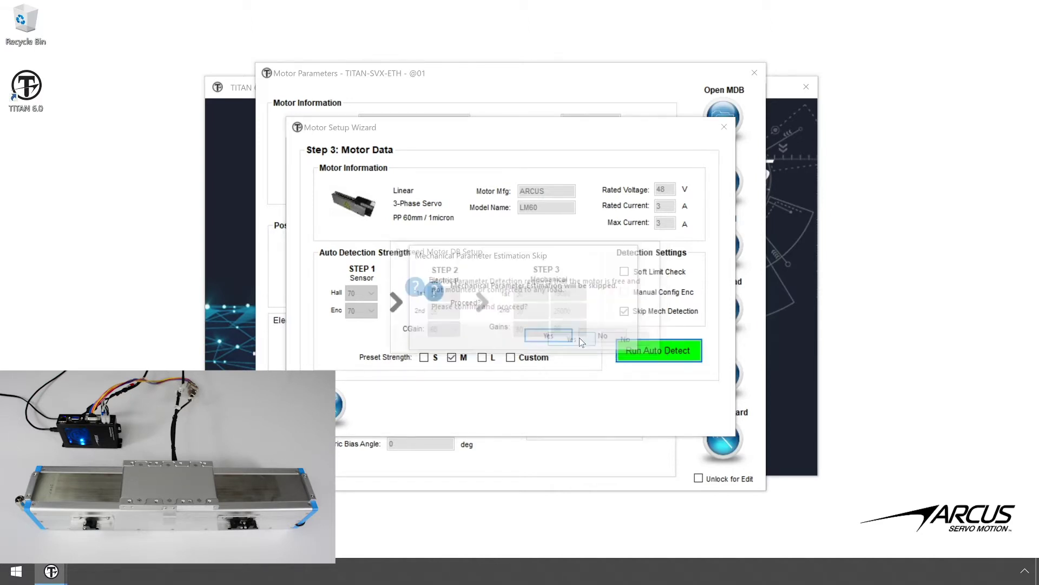
click(559, 339)
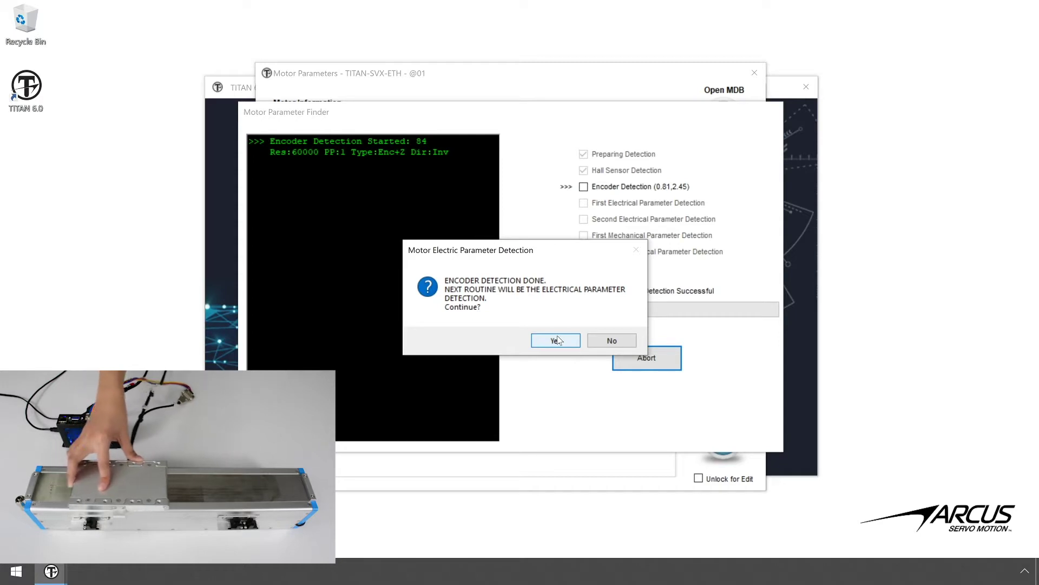
Continue with the electrical parameter detection until it finishes, then close the finder and the motor data summary
click(558, 340)
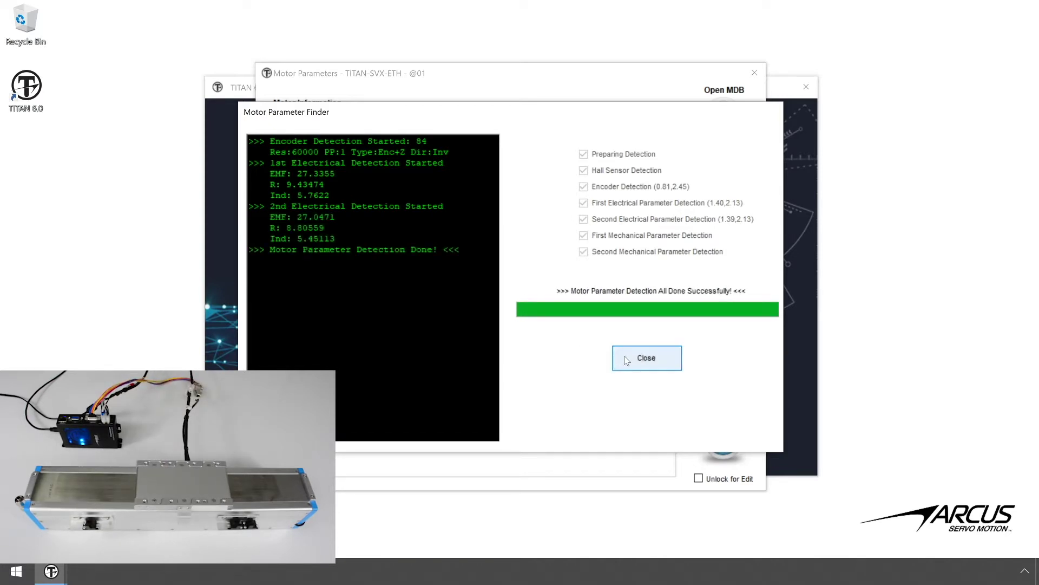
click(639, 359)
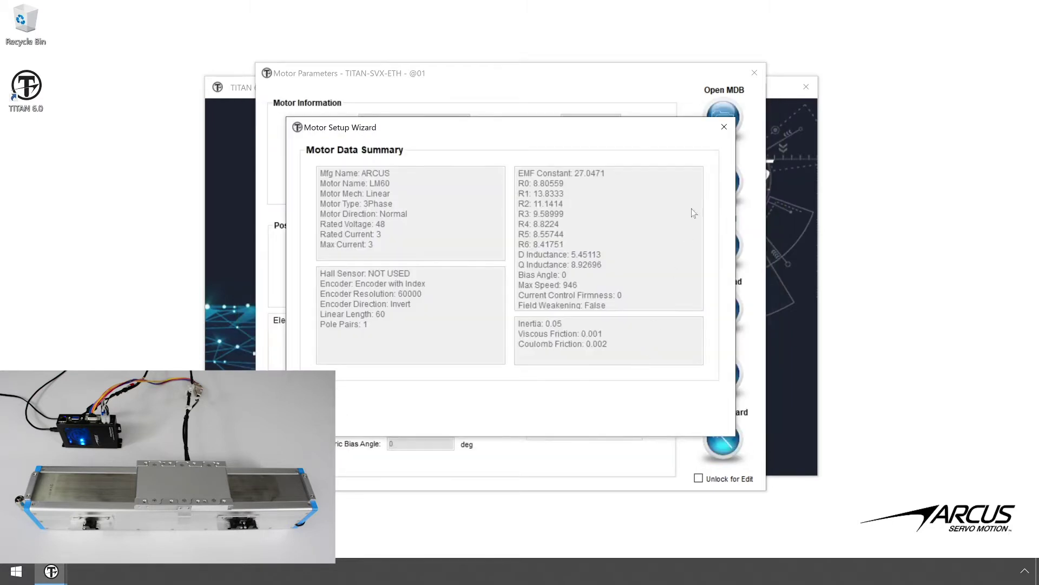
click(724, 128)
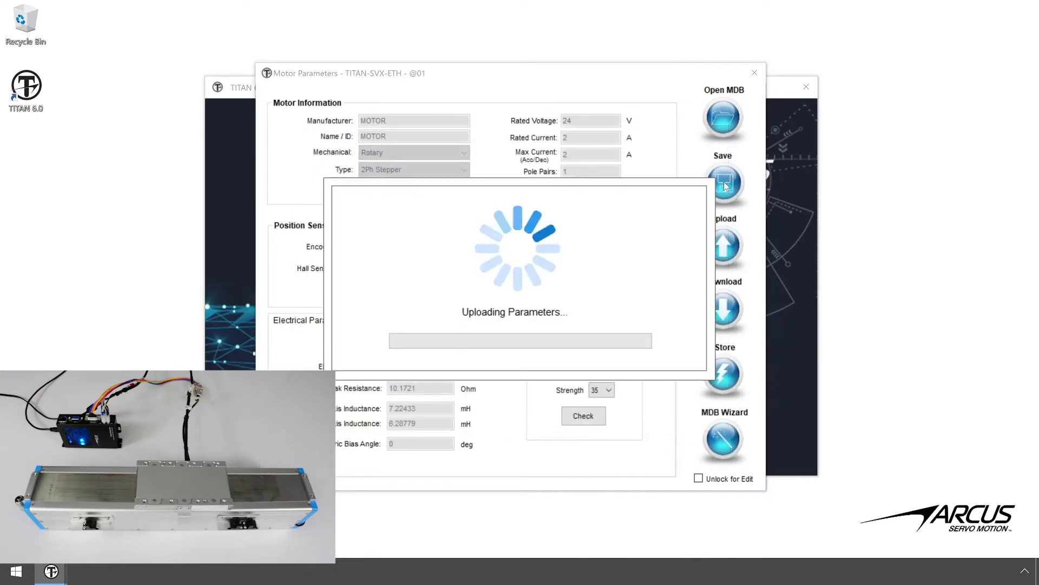
Save the detected motor parameters in the MotorDB folder as a motor database file named ARCUS-LM
click(724, 184)
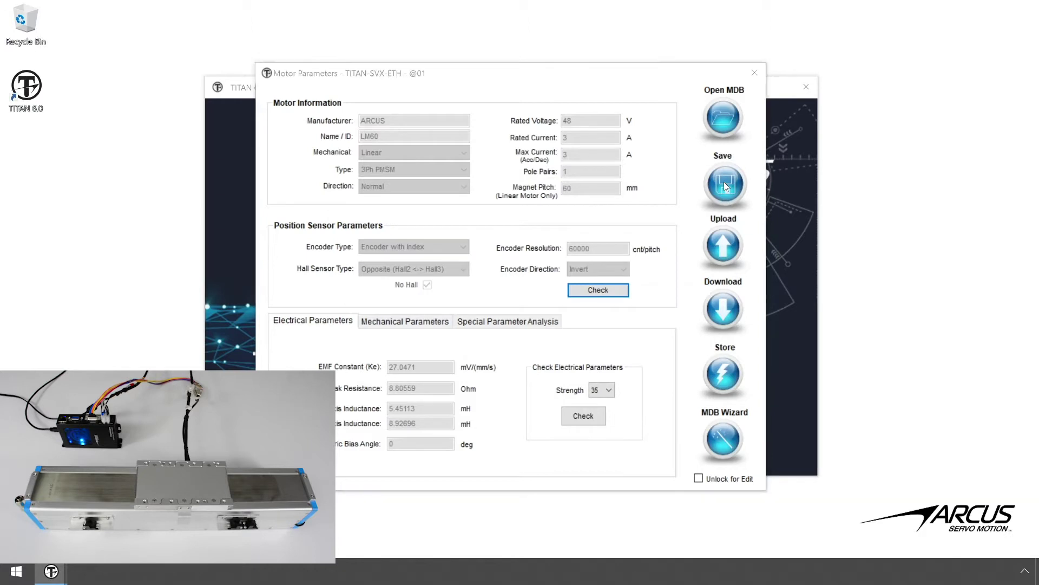
text(ARC)
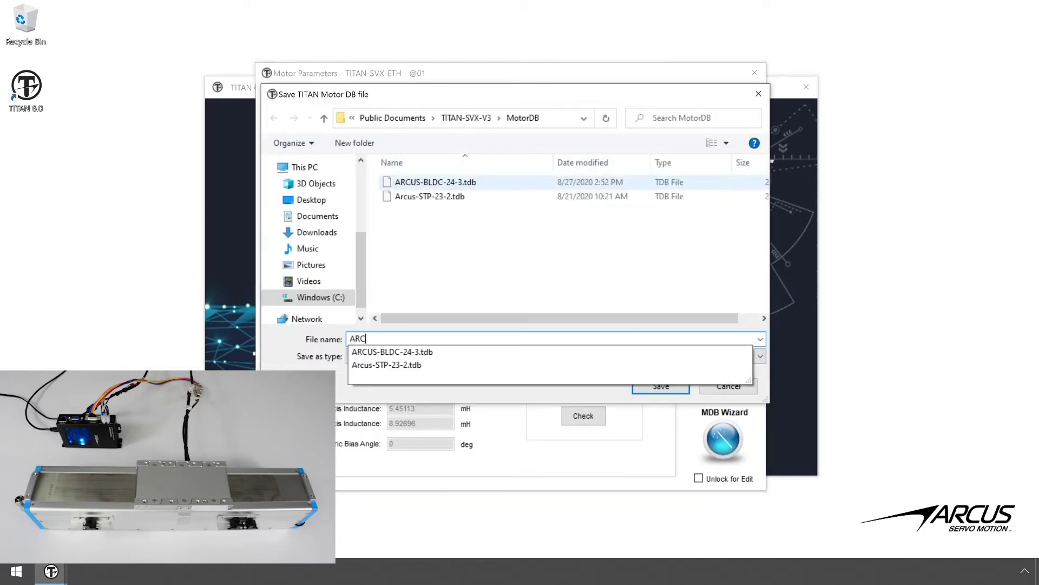
text(US-LM)
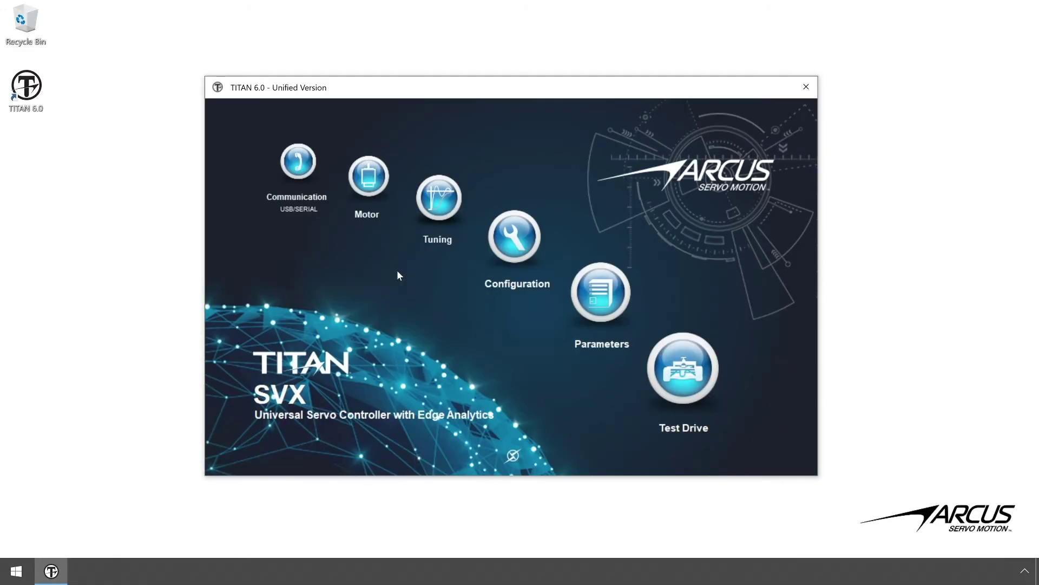
Start the mechanical parameter estimation wizard from the tuning window and consent to the risks to reach the soft limit setup
click(427, 207)
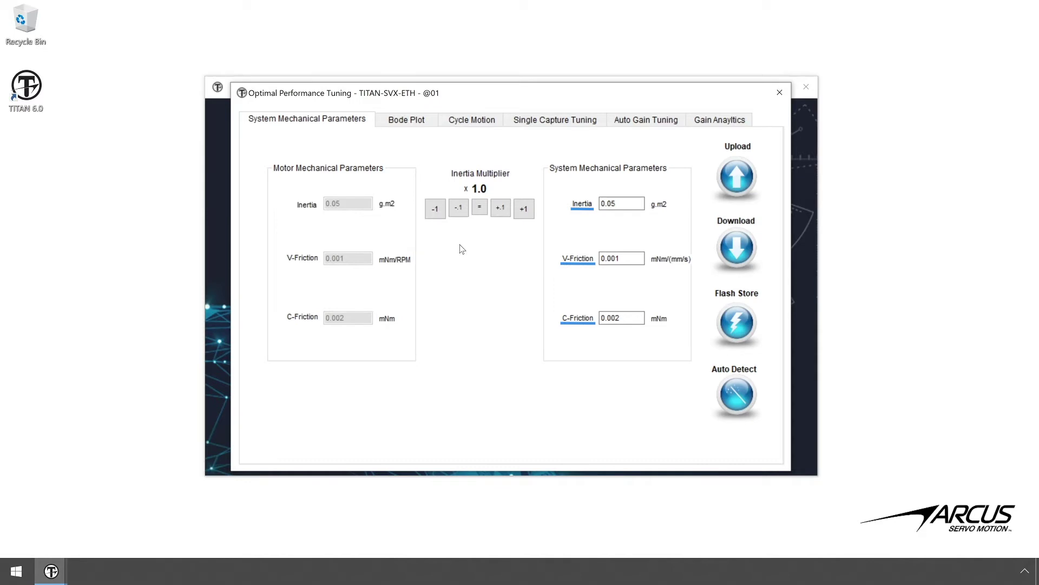
click(730, 396)
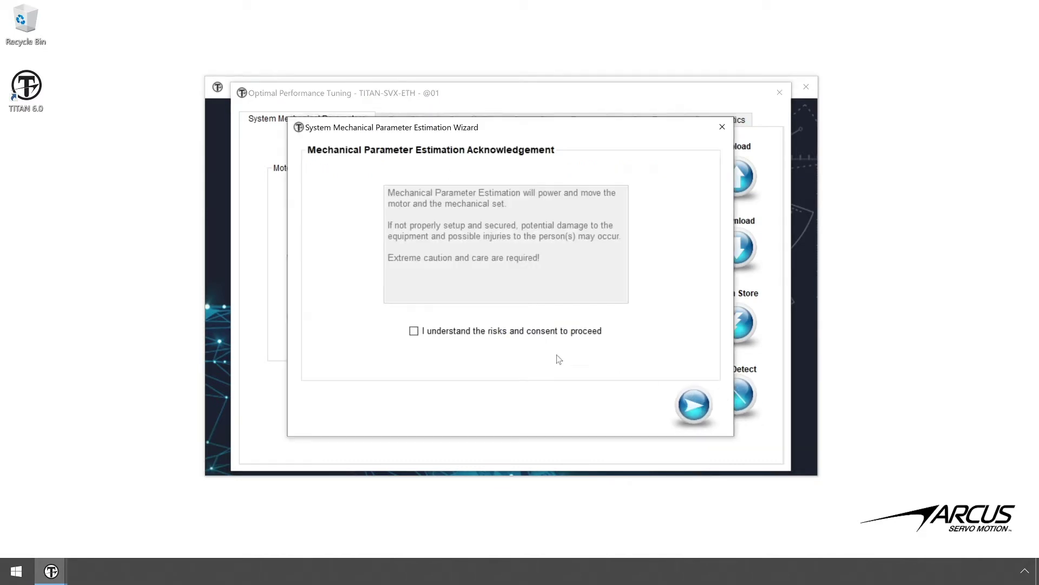
click(417, 330)
click(695, 406)
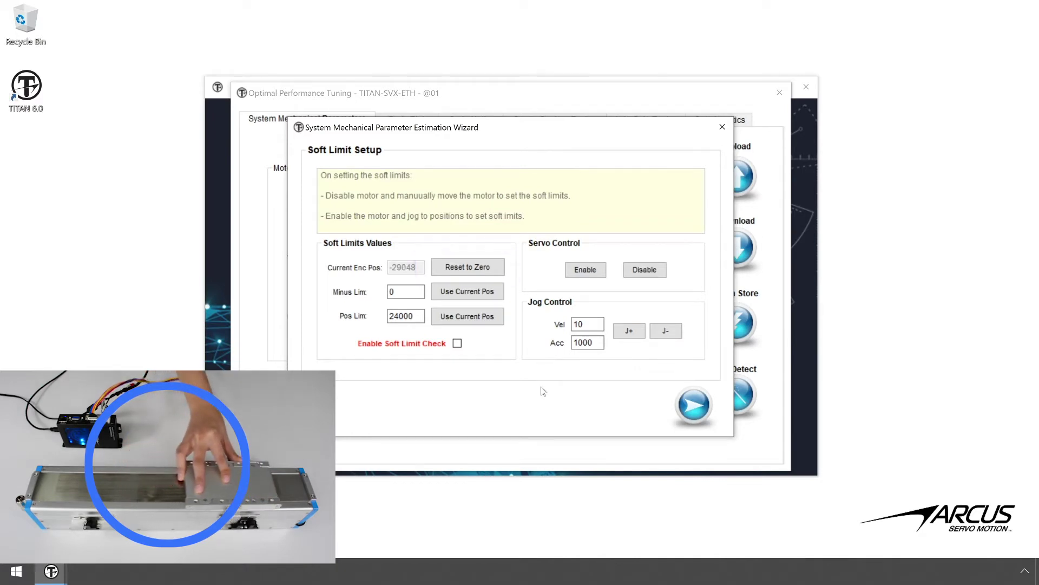
Zero the encoder position, take the current position at the other travel end as positive limit, enable the soft limit check, and continue
click(465, 267)
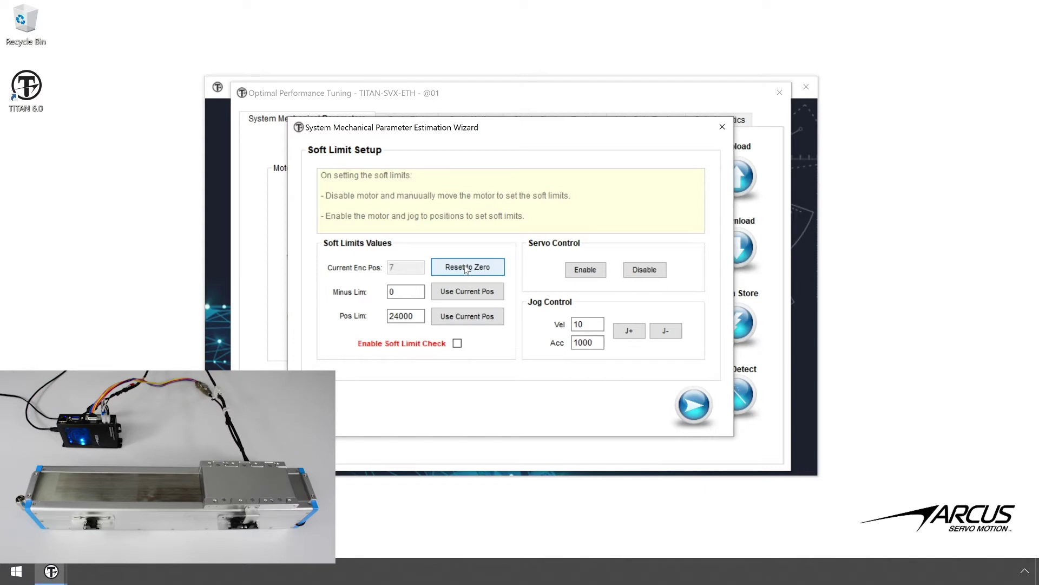
click(481, 323)
click(482, 323)
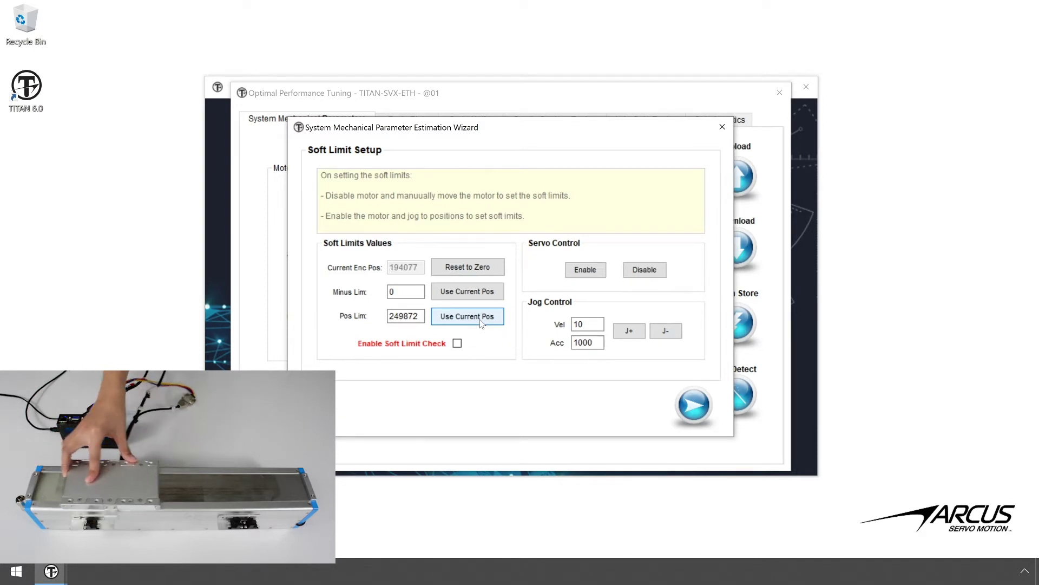
click(457, 344)
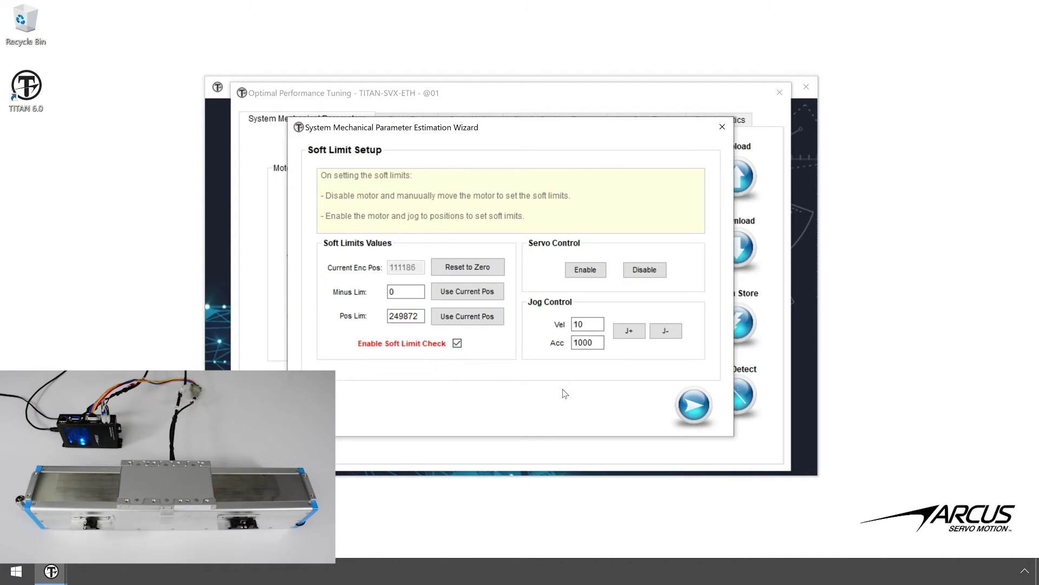
click(699, 408)
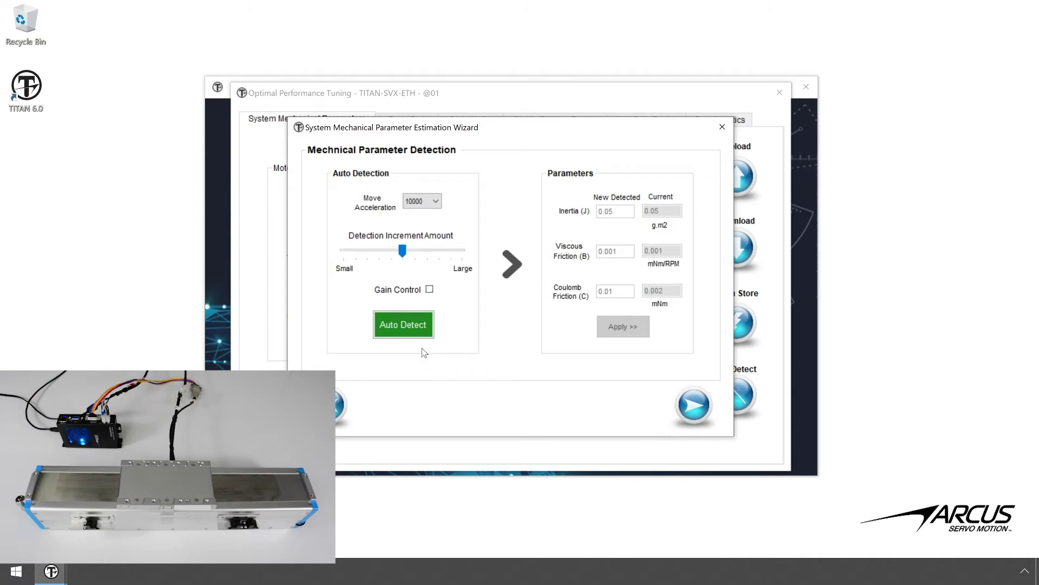
Auto-detect the mechanical parameters with a move acceleration of 10000 and apply the detected inertia and friction values
click(410, 332)
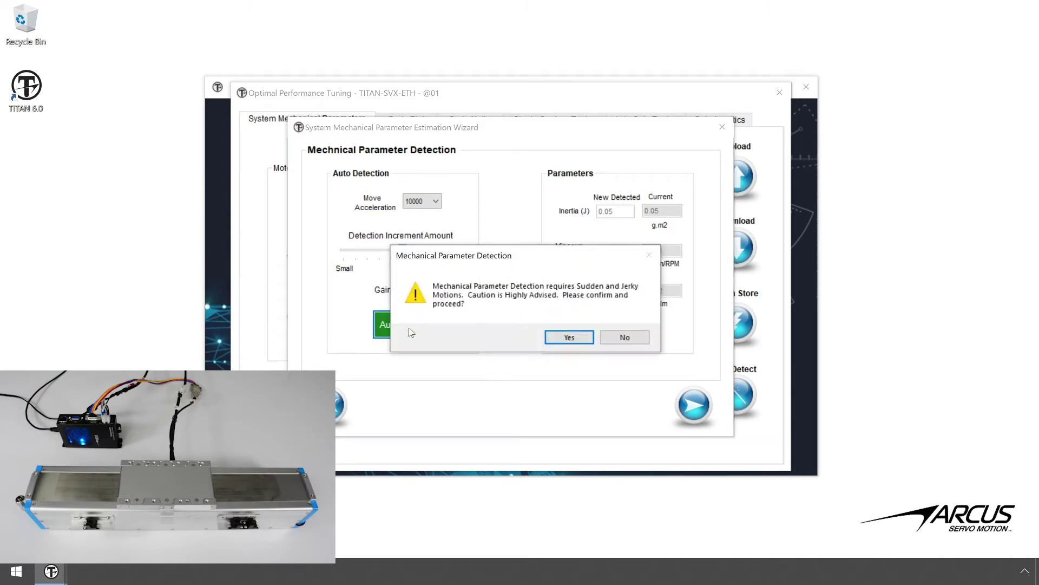
click(569, 338)
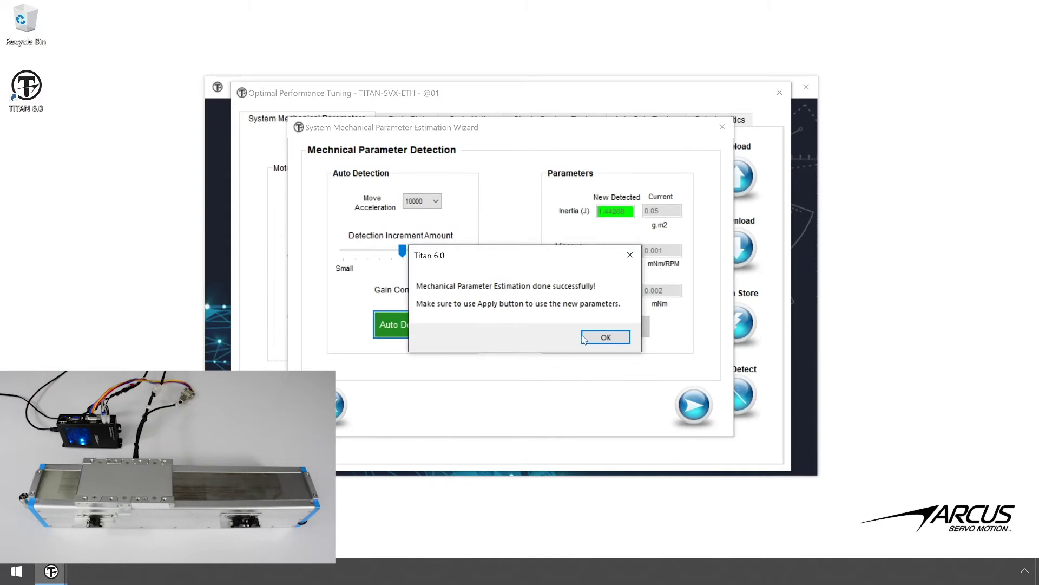
click(592, 339)
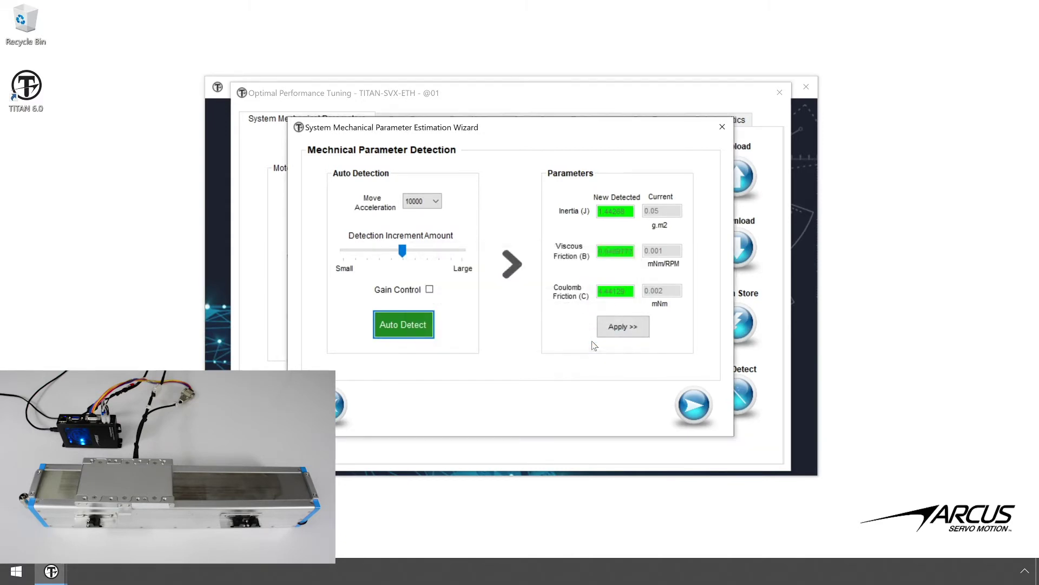
click(628, 333)
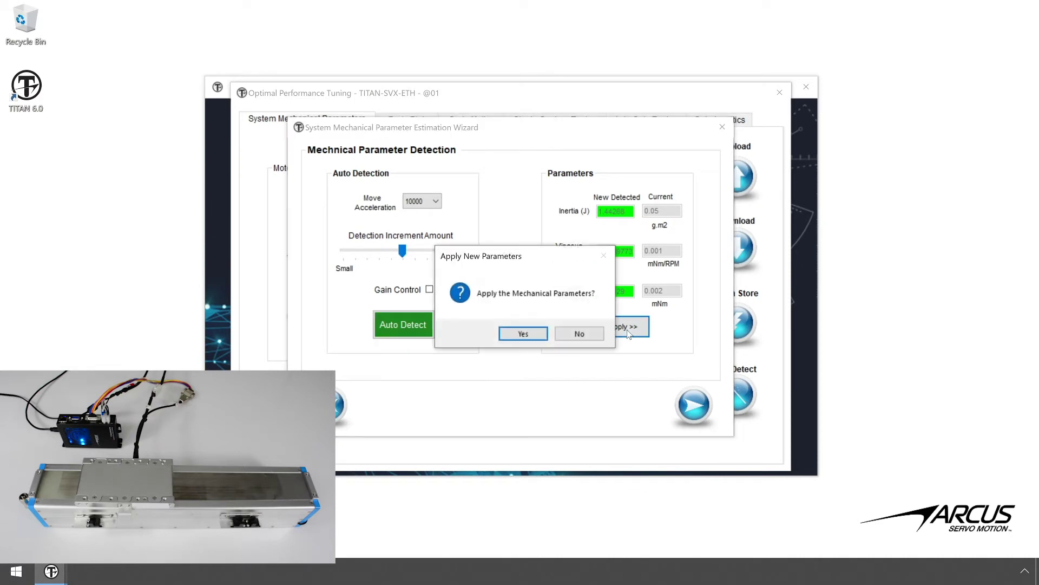
click(530, 336)
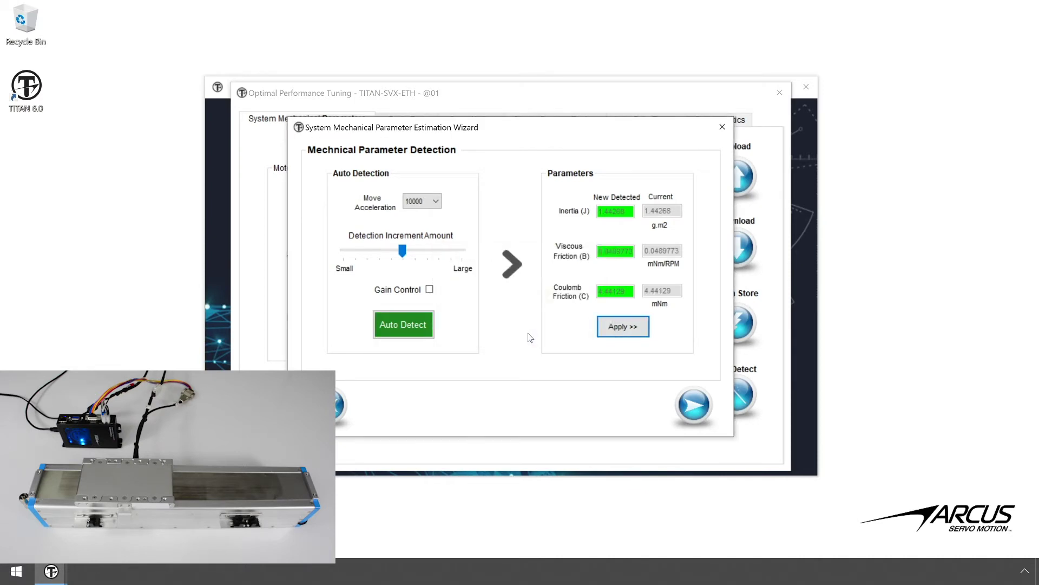
Repeat the mechanical parameter auto-detection, apply the newly detected inertia and friction values, and exit the parameter detection wizard
click(410, 329)
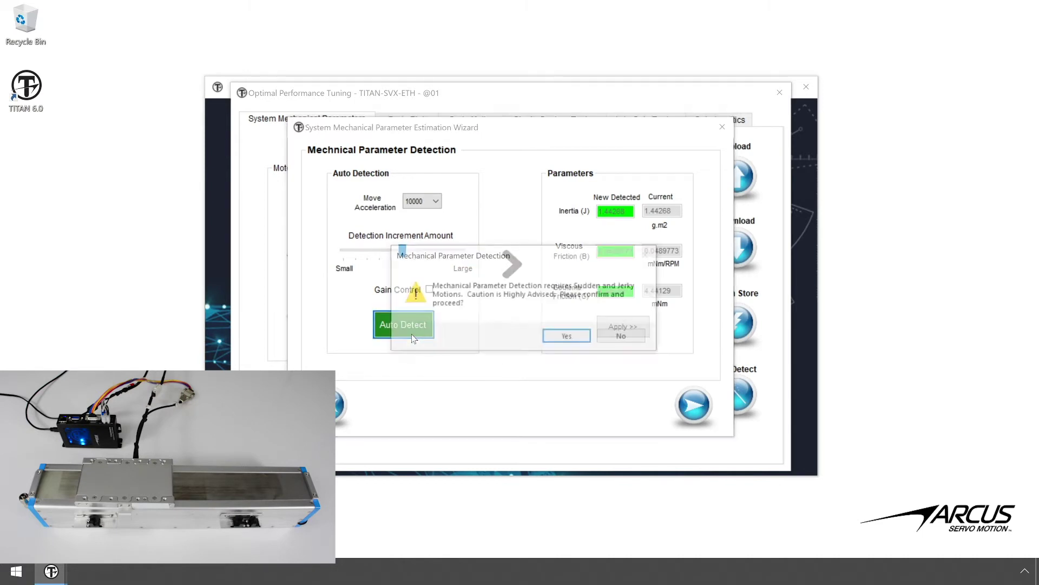
click(555, 340)
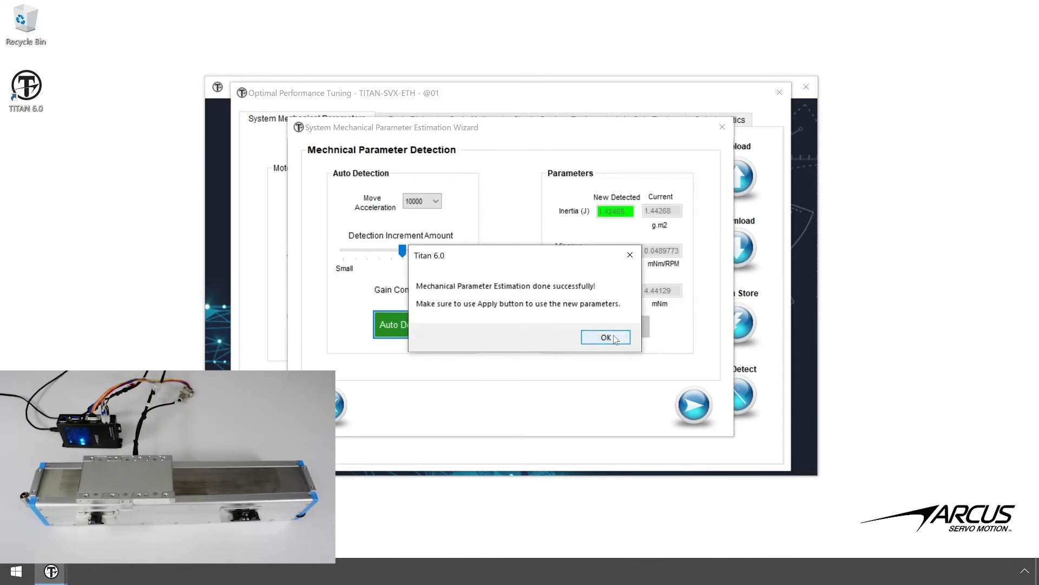
click(615, 338)
click(623, 330)
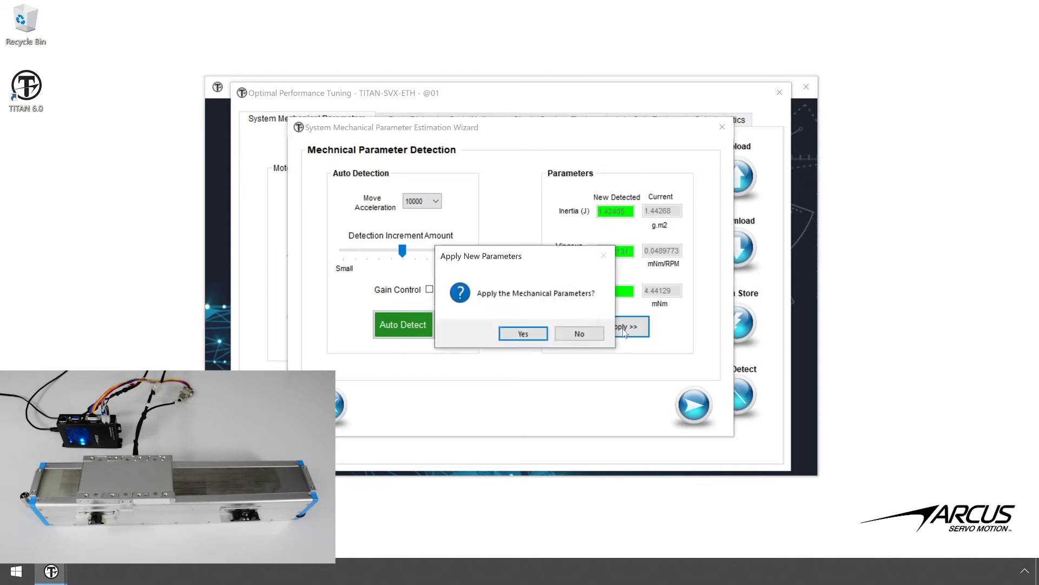
click(524, 334)
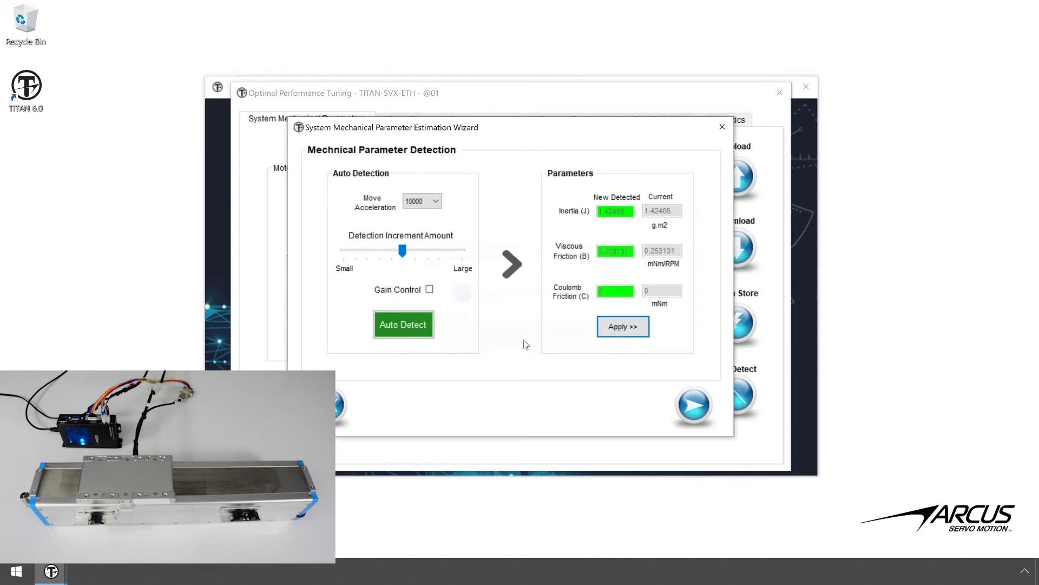
click(694, 414)
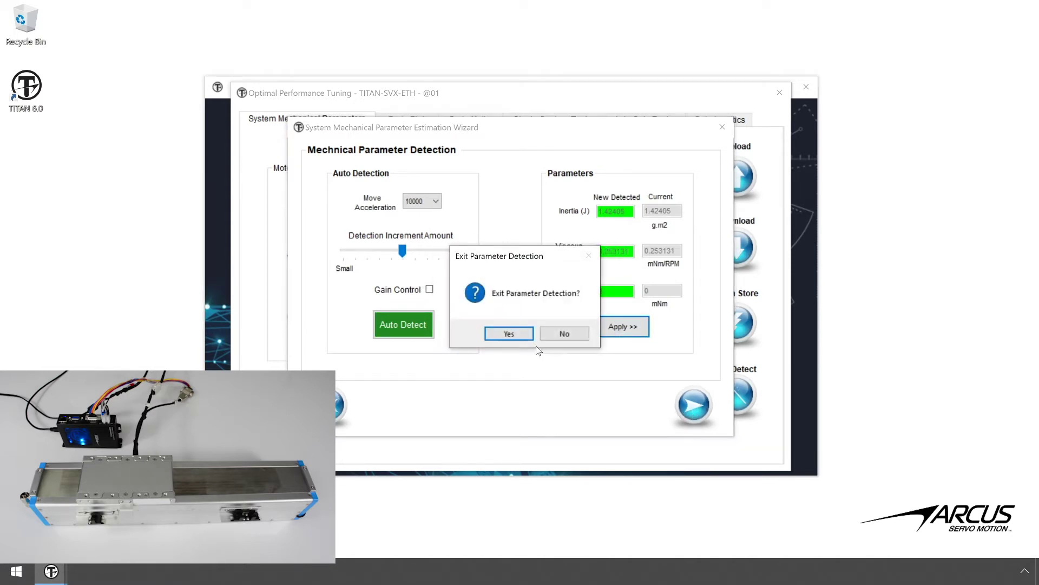
click(519, 339)
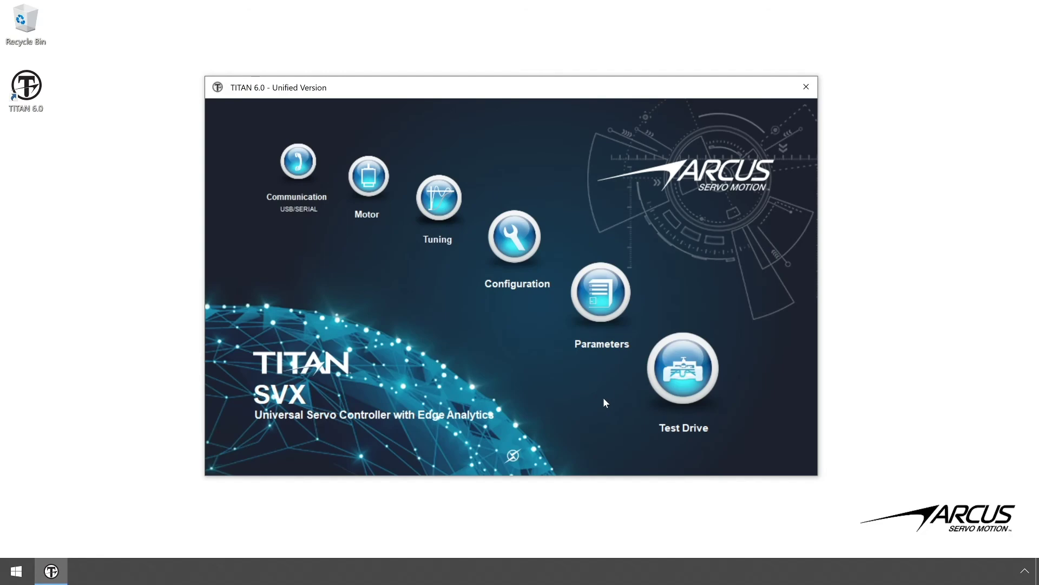
Open Test Drive, disable the Soft Limit and Current Error checks, and turn the servo on
click(675, 371)
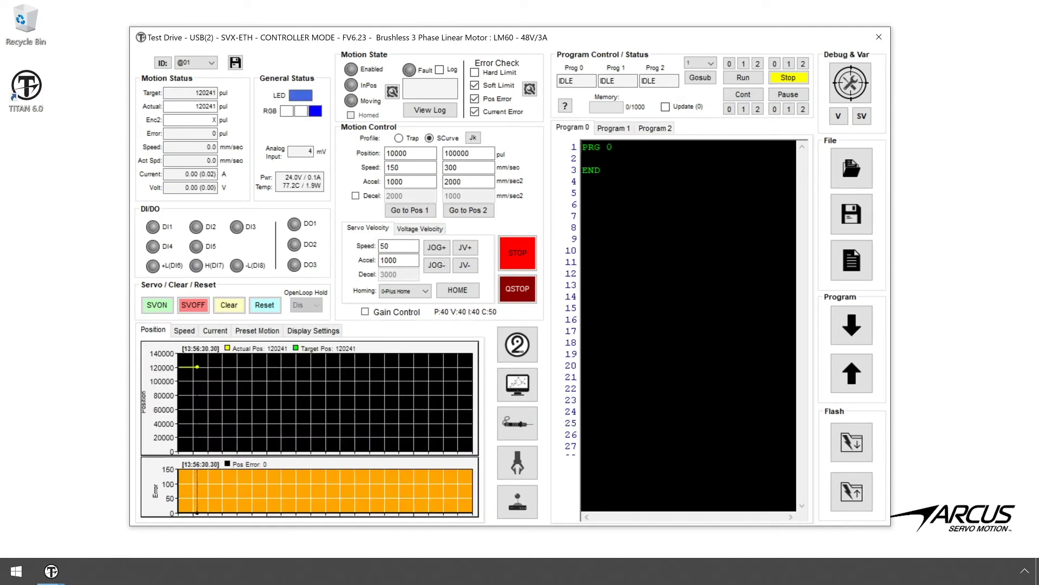
click(474, 85)
click(475, 112)
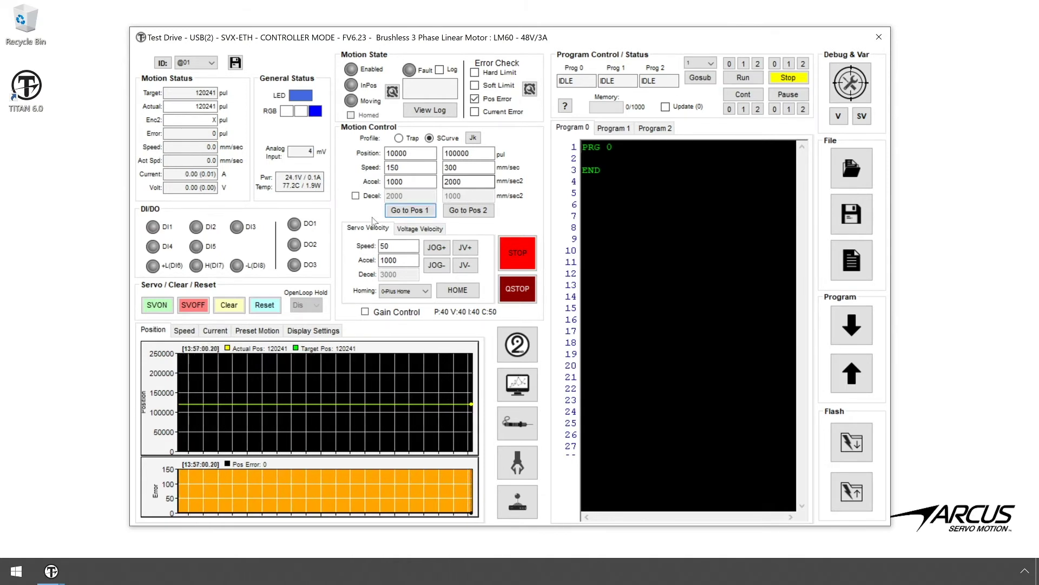
click(157, 305)
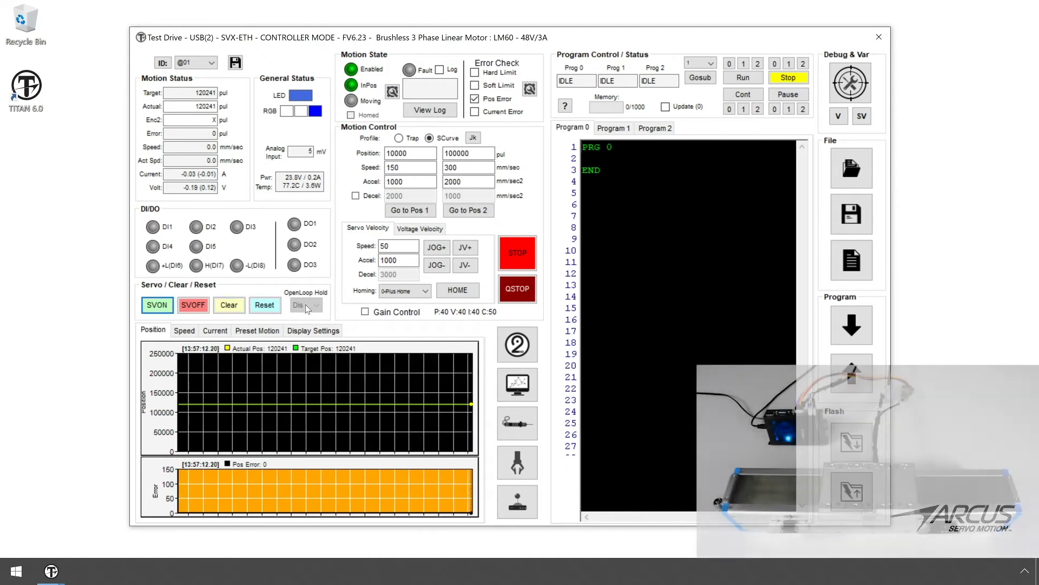
Try simplified gain presets 1 and 4 in the gain control, return to preset 2, and close the gain settings
click(366, 313)
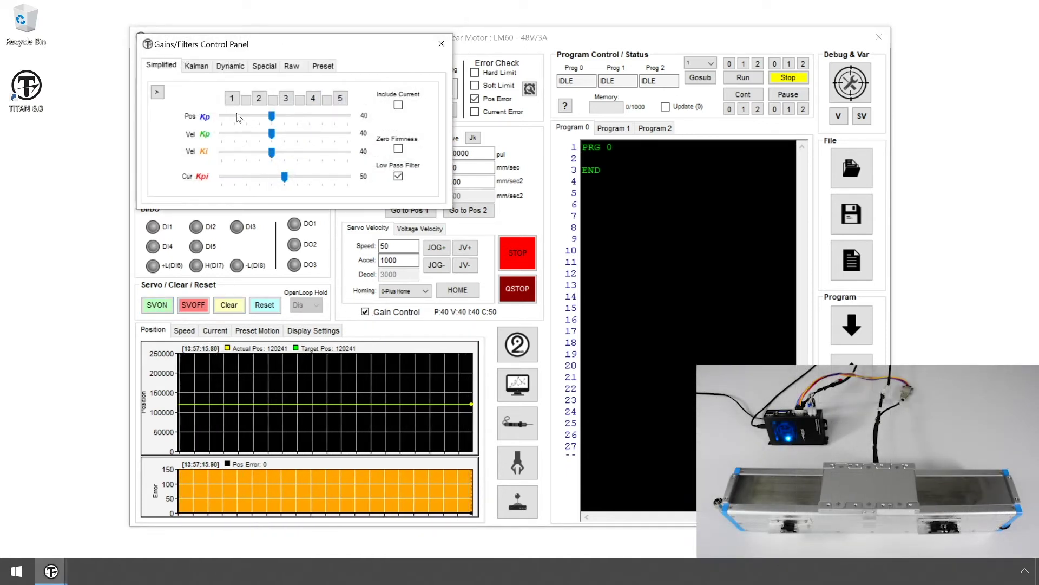
click(232, 99)
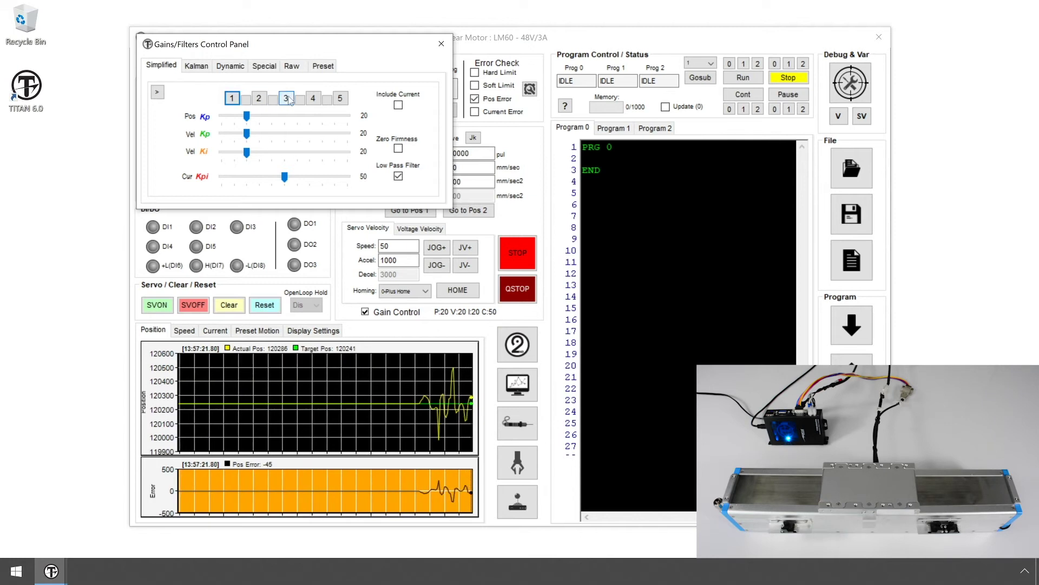
click(314, 101)
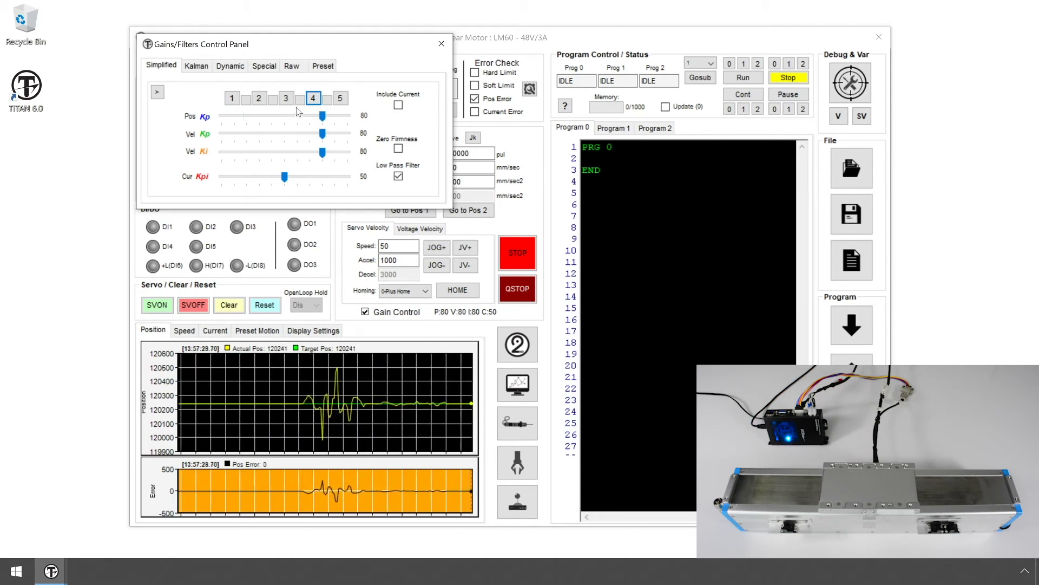
click(259, 99)
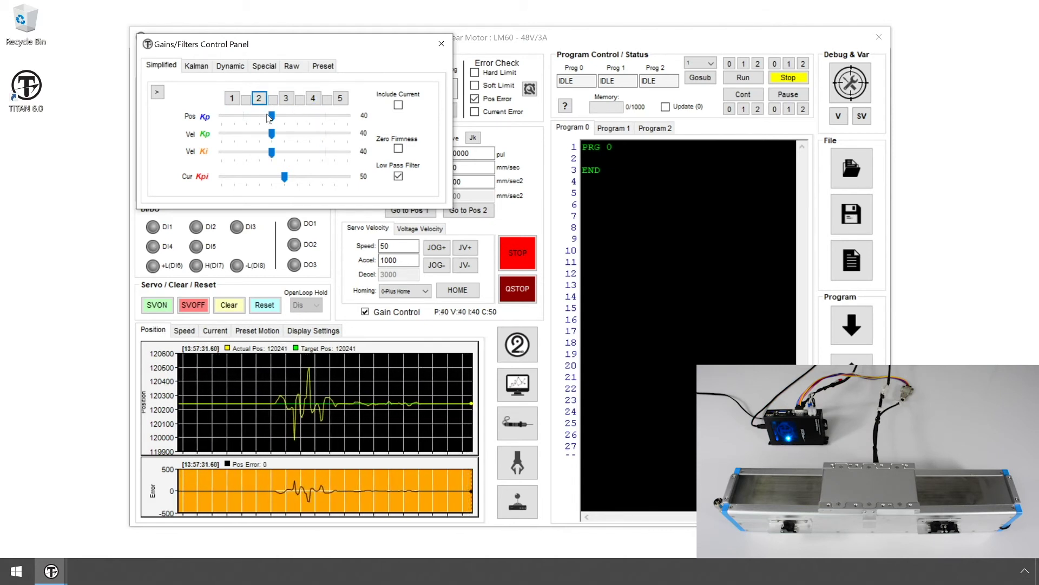
click(442, 43)
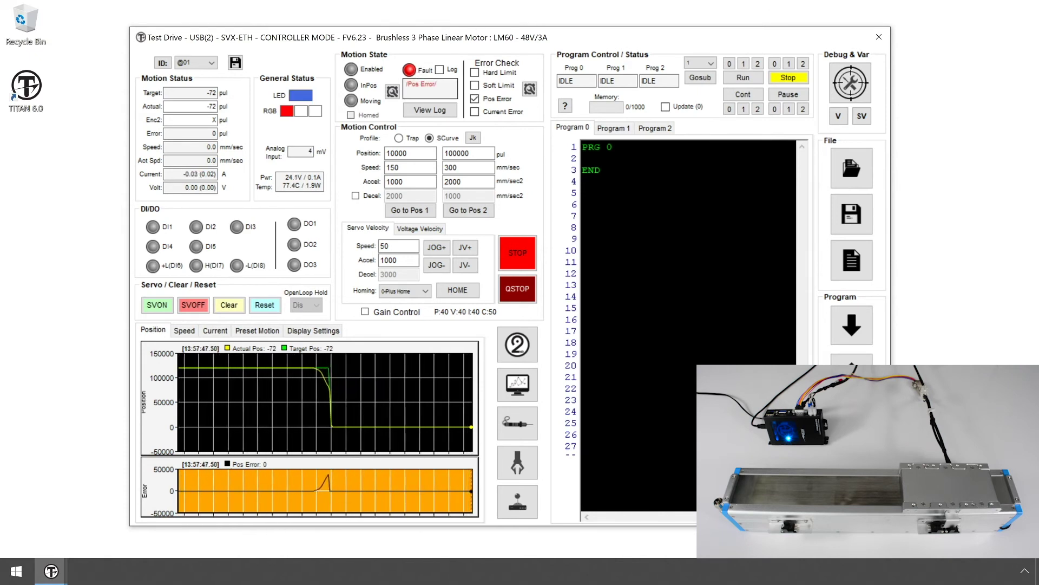
Clear the position error fault and turn the servo back on
click(229, 305)
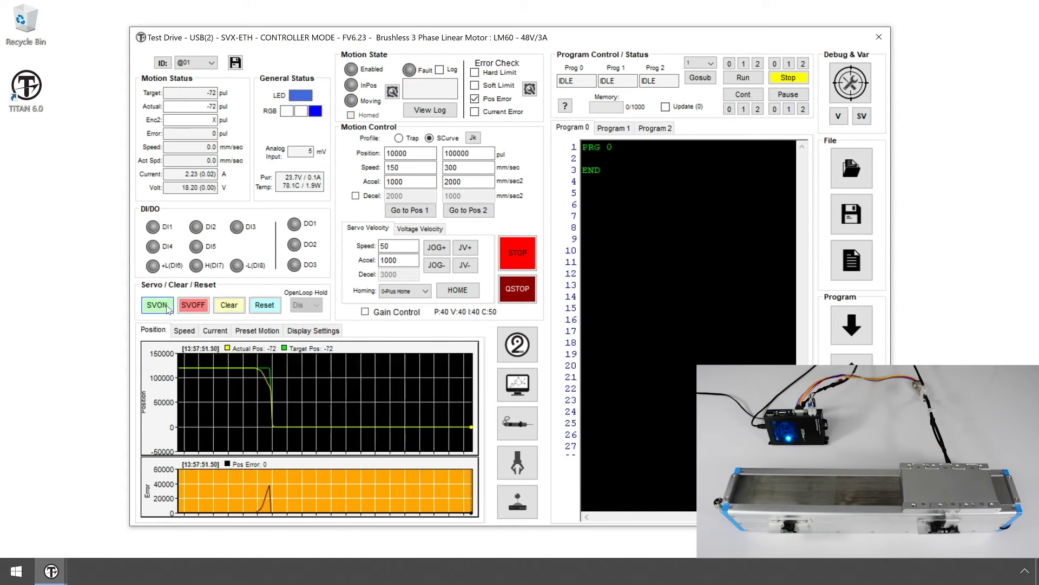
click(168, 307)
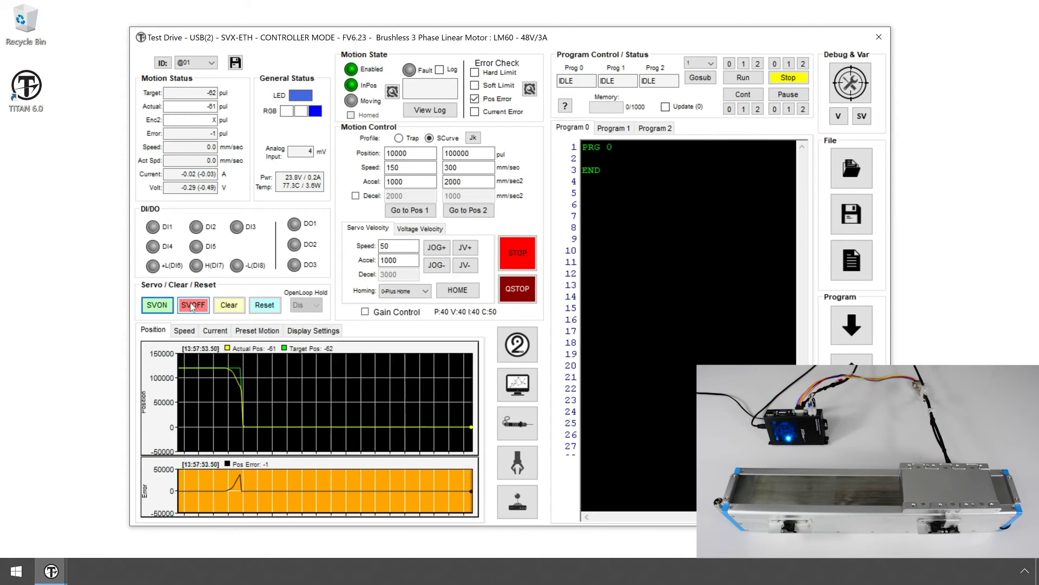
Jog the stage three times in the plus direction, twice in minus and once more in plus at speed 50 and acceleration 1000
click(398, 246)
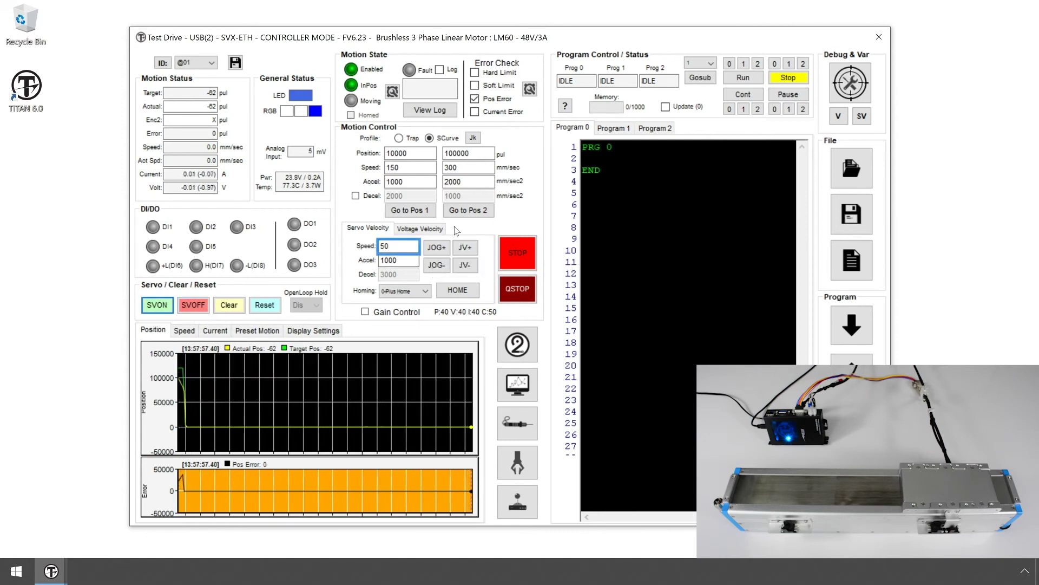
key(Tab)
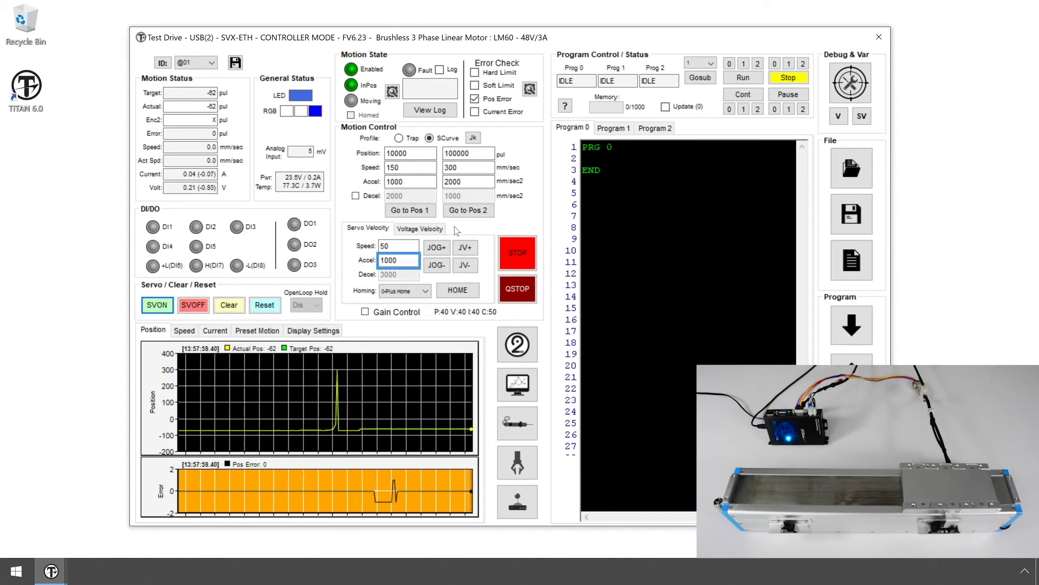
key(Tab)
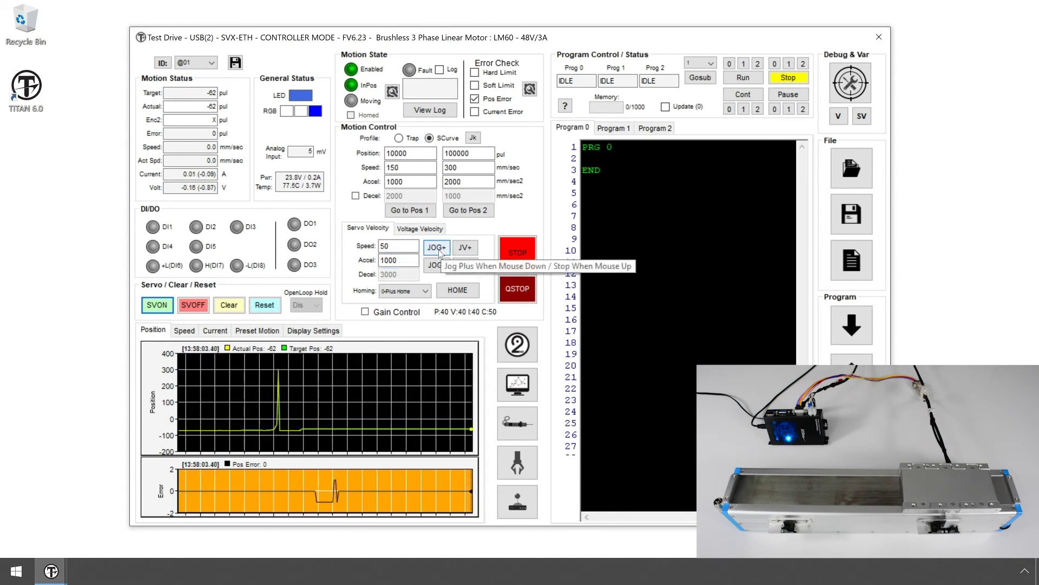
click(441, 251)
click(440, 252)
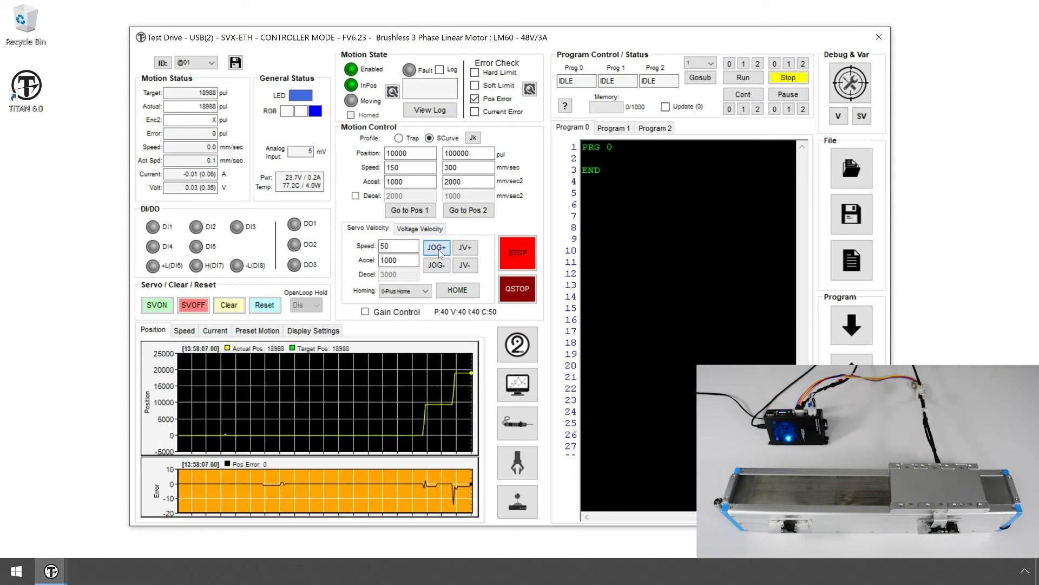
click(440, 253)
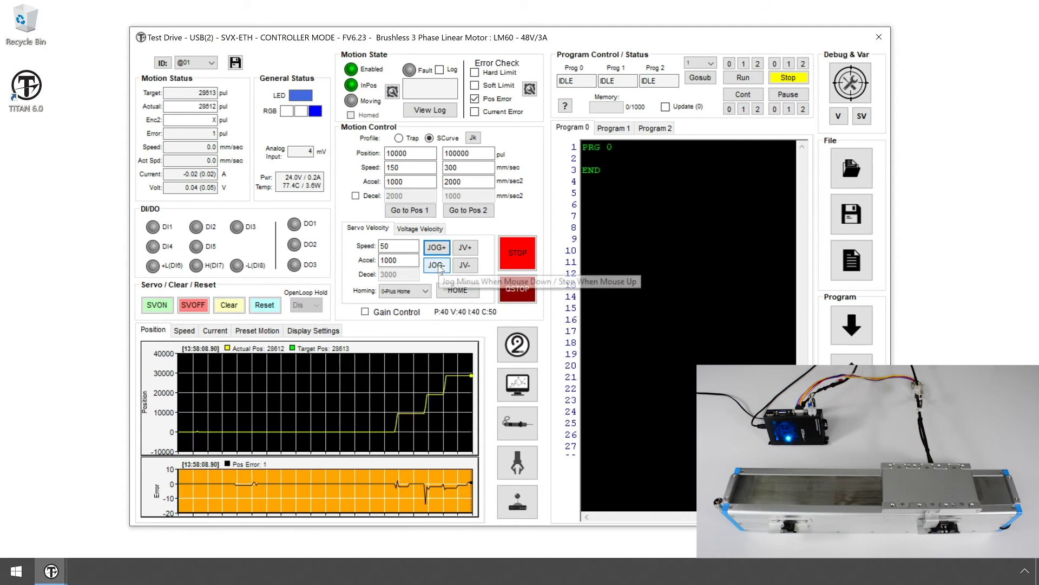
click(440, 266)
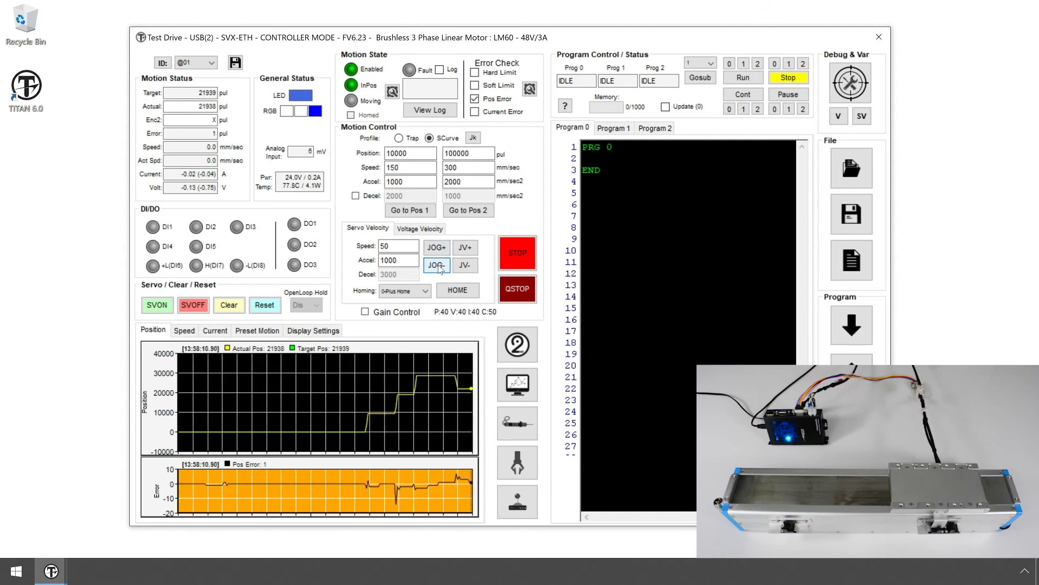
click(440, 267)
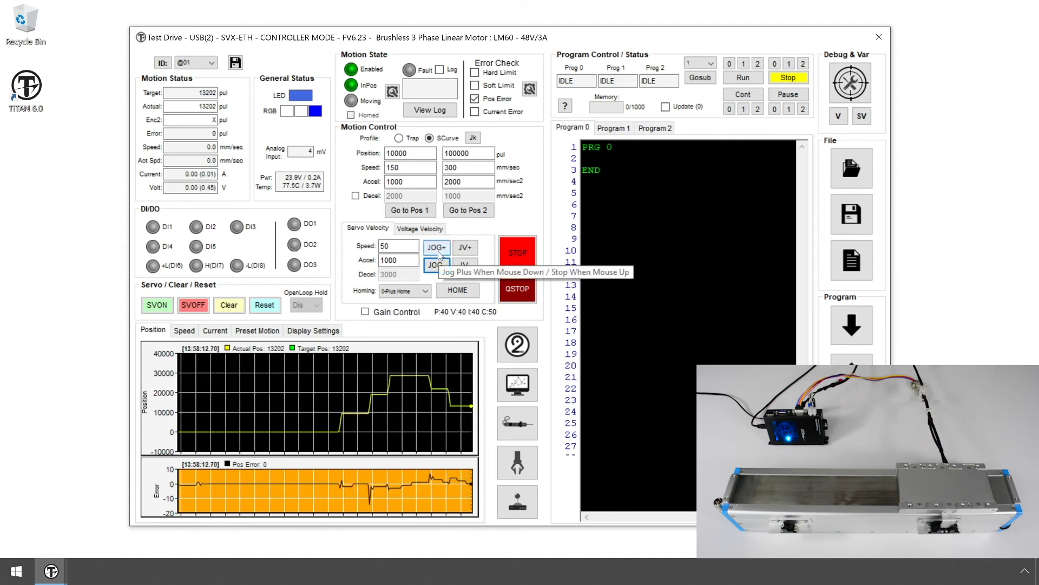
click(438, 252)
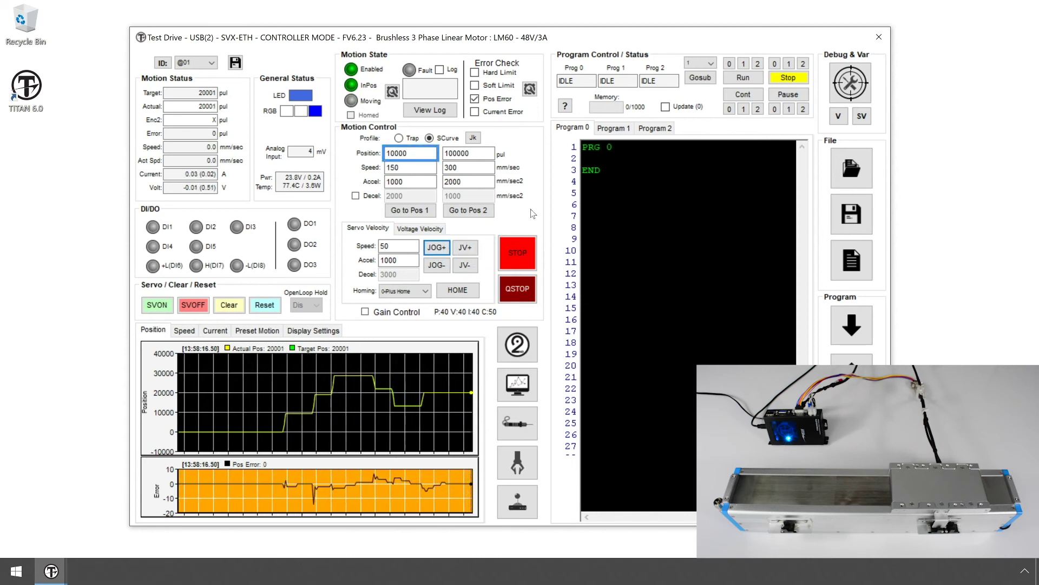
Move the stage repeatedly between position 1 (10000 at 150 mm/sec) and position 2 (100000 at 300 mm/sec), starting with position 1
key(Tab)
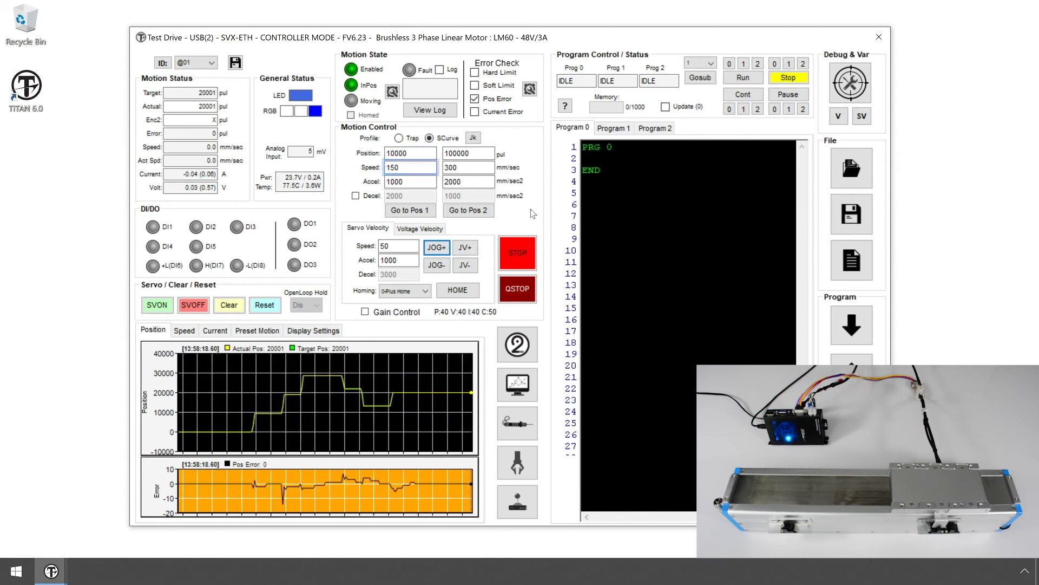
key(Tab)
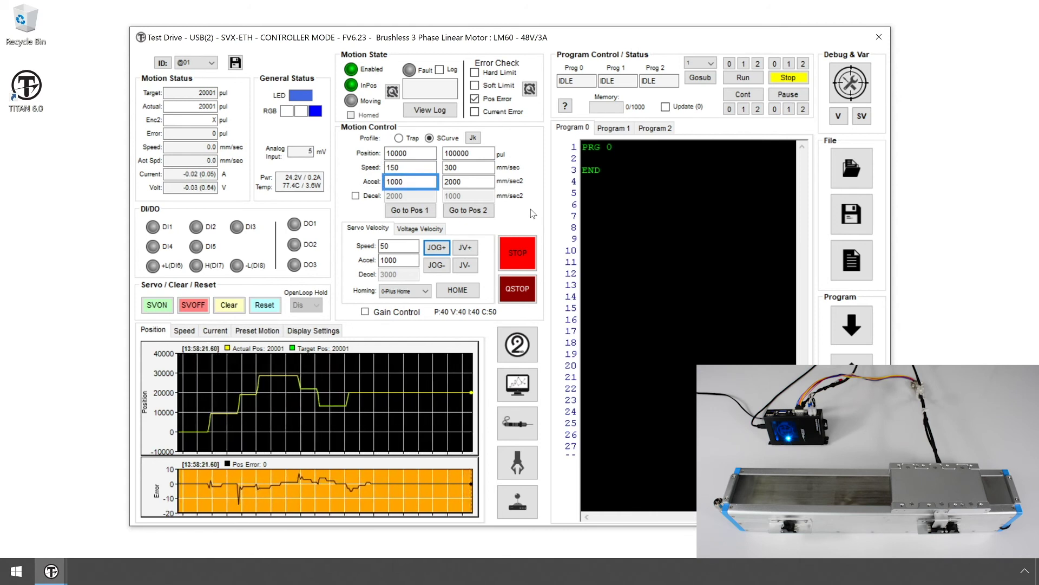
key(Tab)
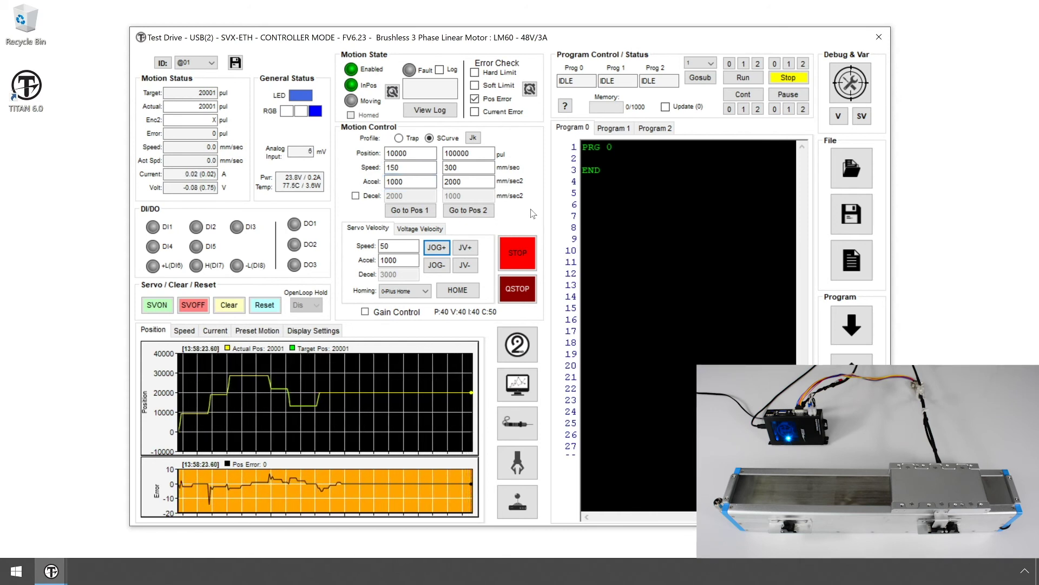
key(Tab)
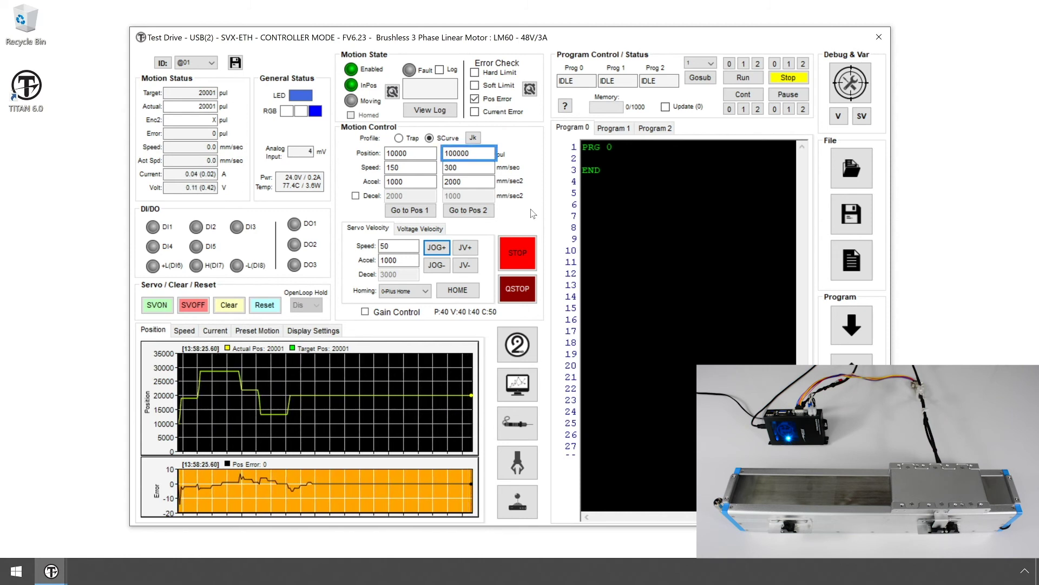
key(Tab)
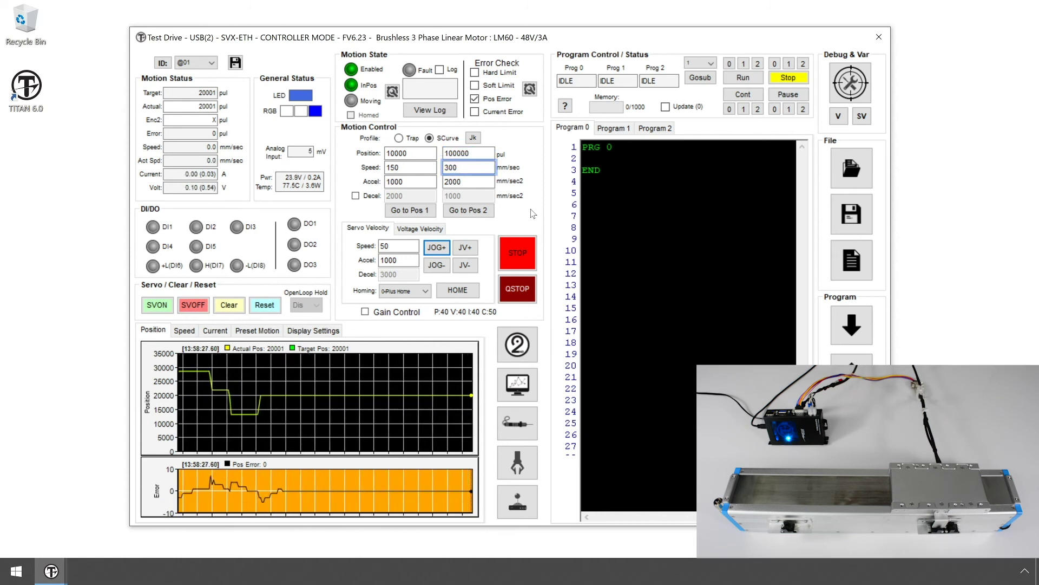
key(Tab)
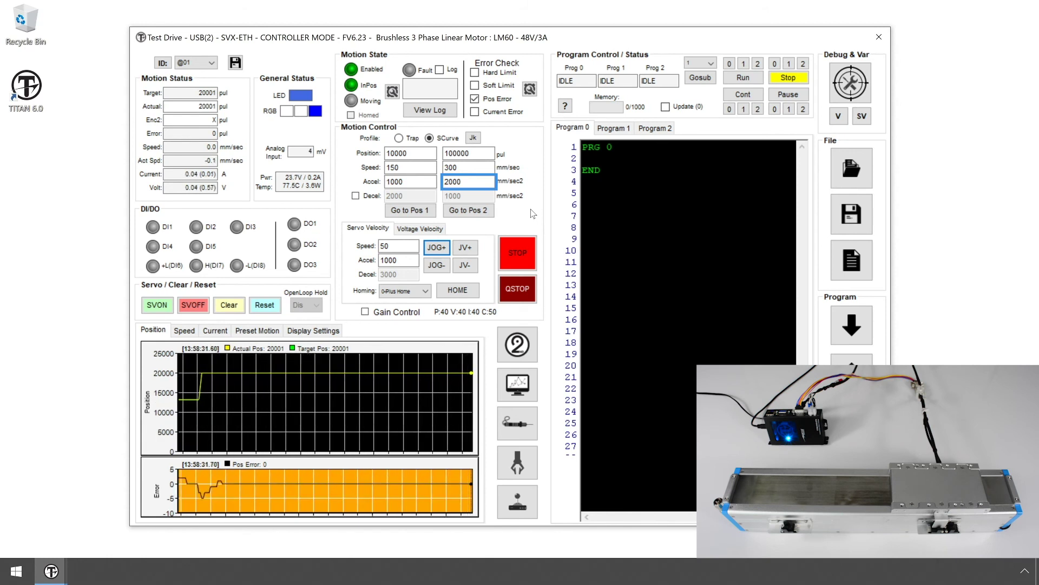
click(427, 216)
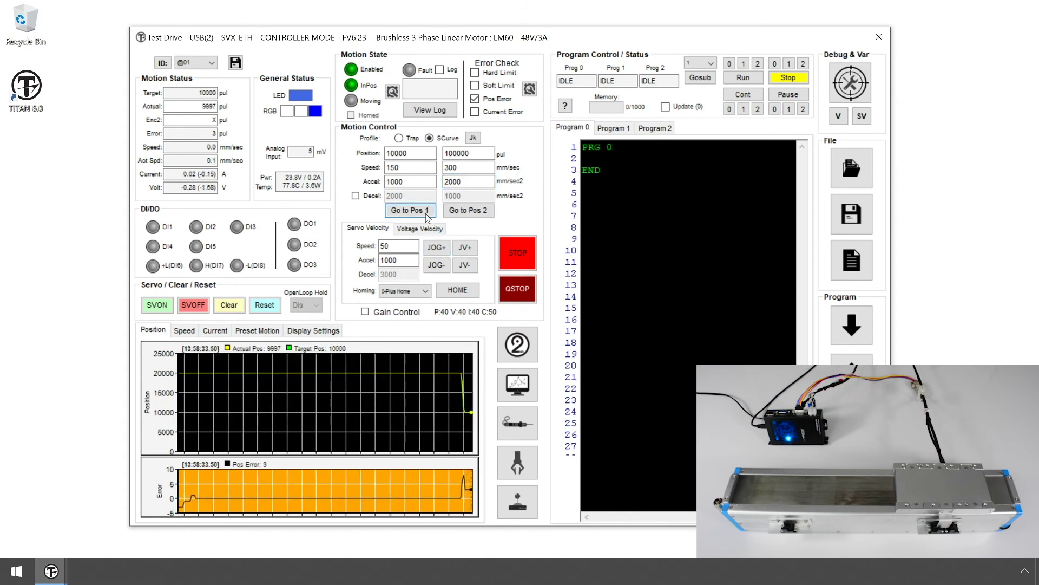
click(454, 214)
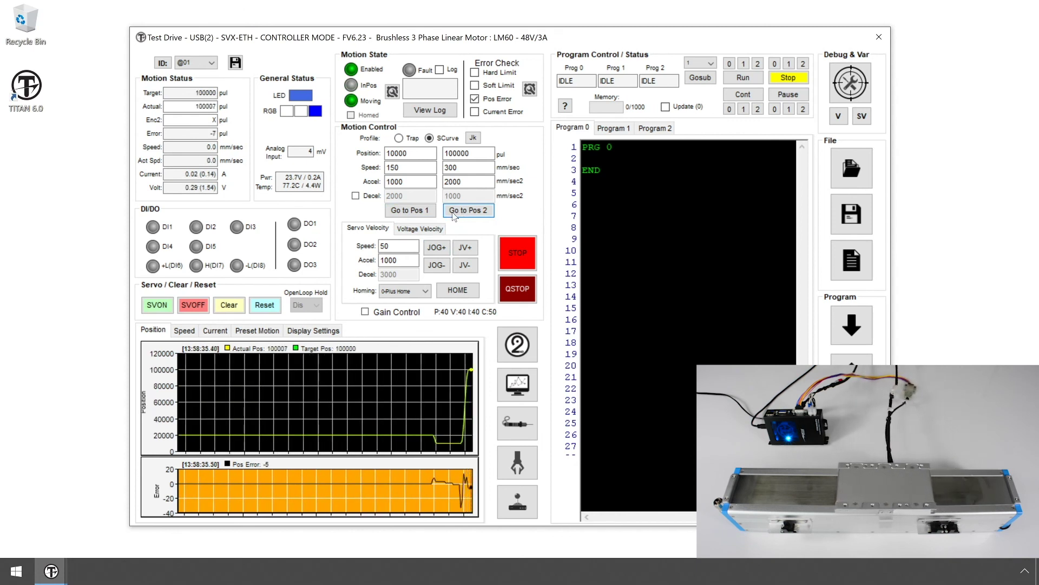
click(429, 213)
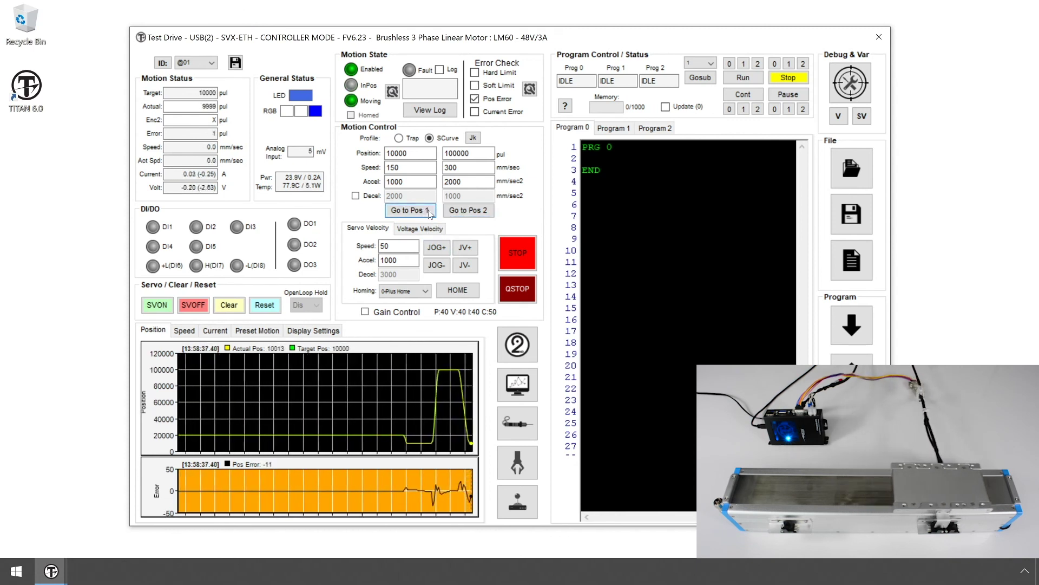
click(465, 214)
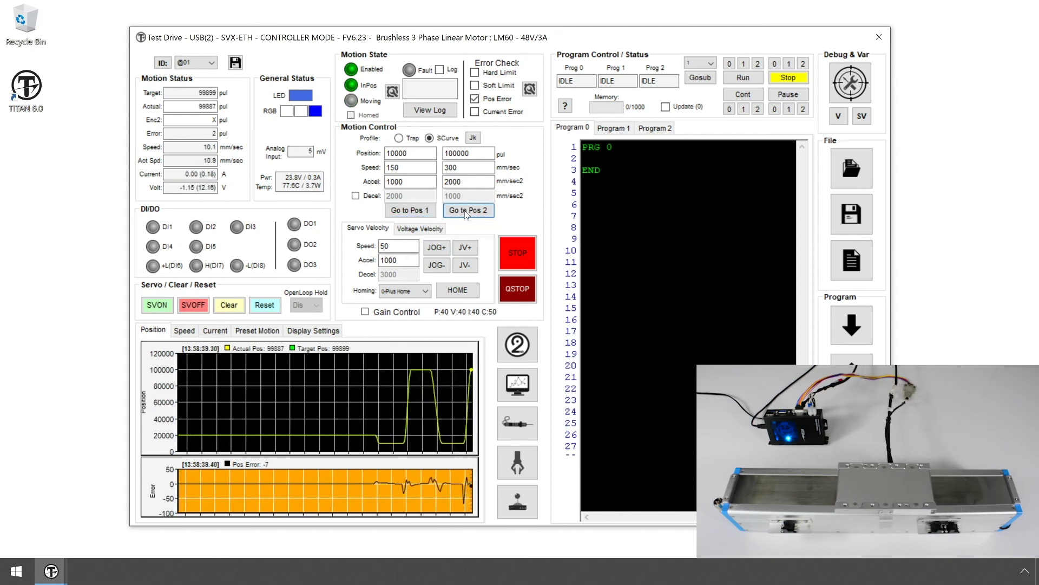
click(427, 215)
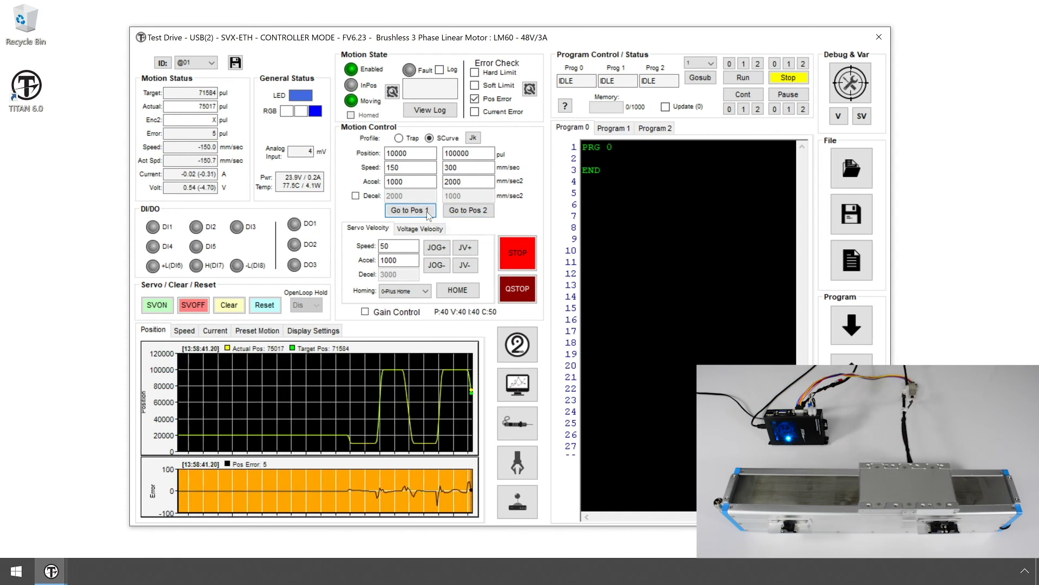
click(461, 215)
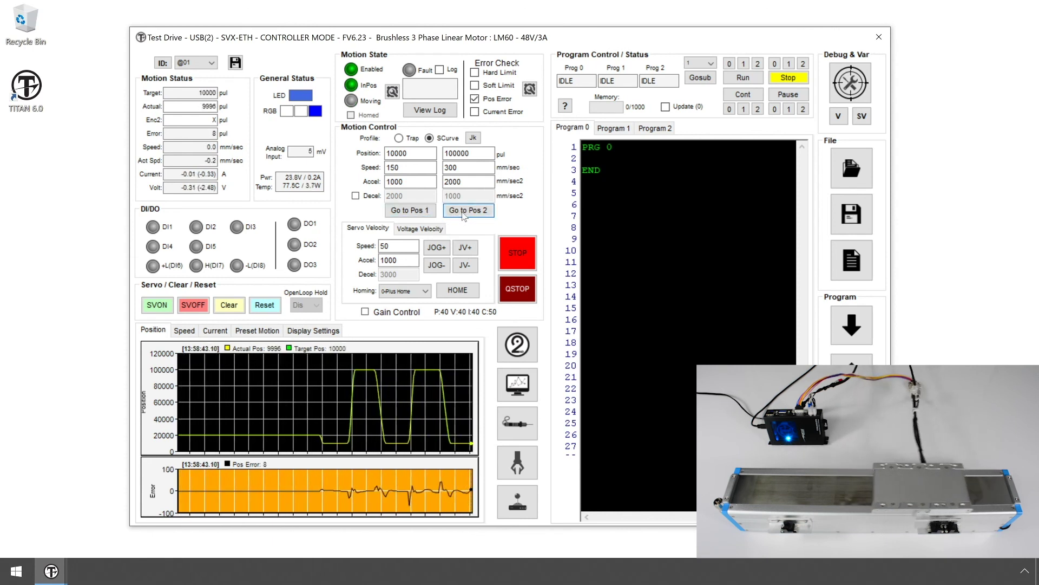
click(422, 215)
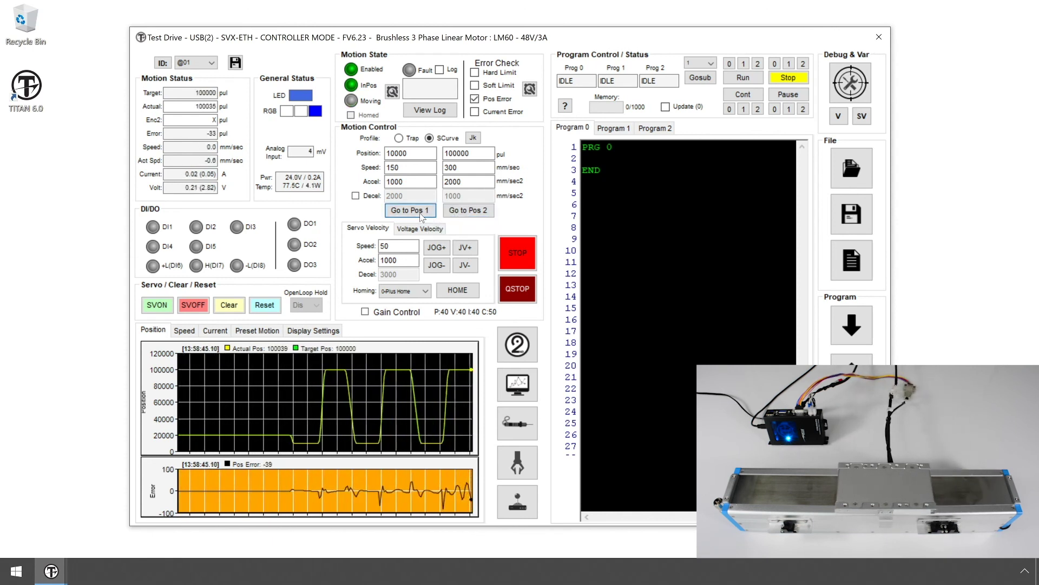